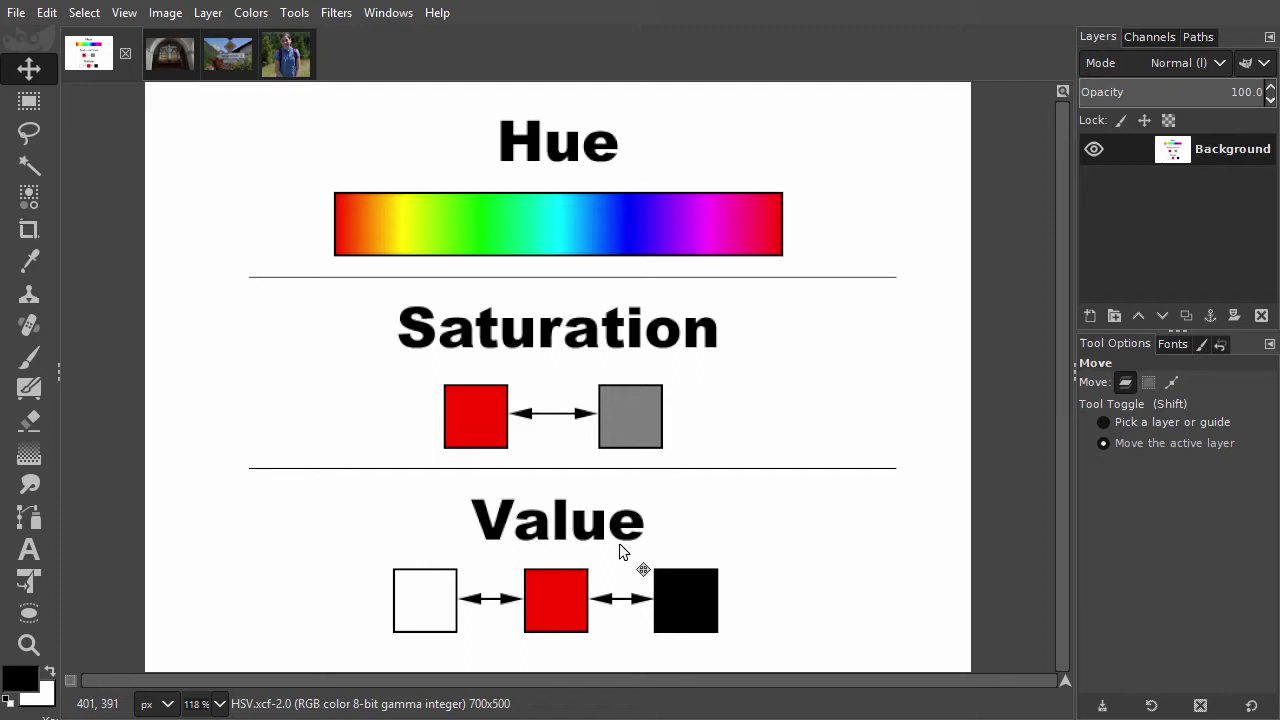
Switch to the Organ.jpg photo, zoom in slightly, and bring up the Colors menu.
left_click(256, 14)
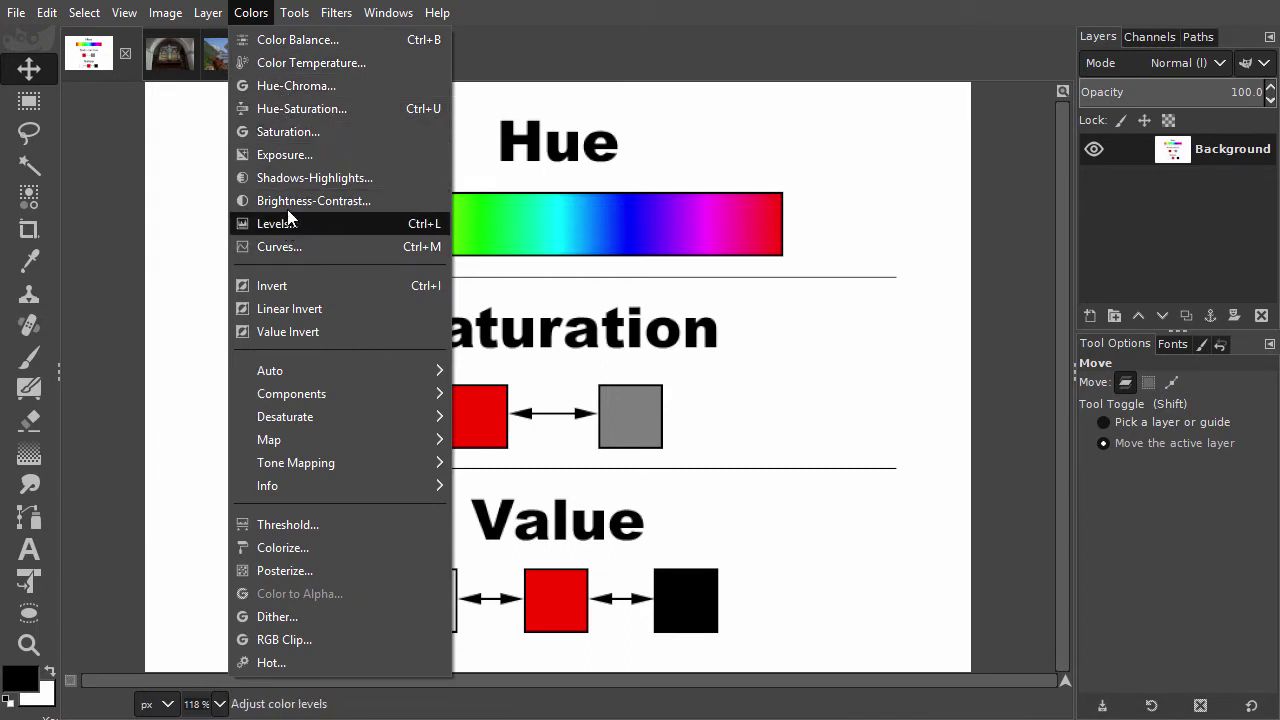
left_click(252, 14)
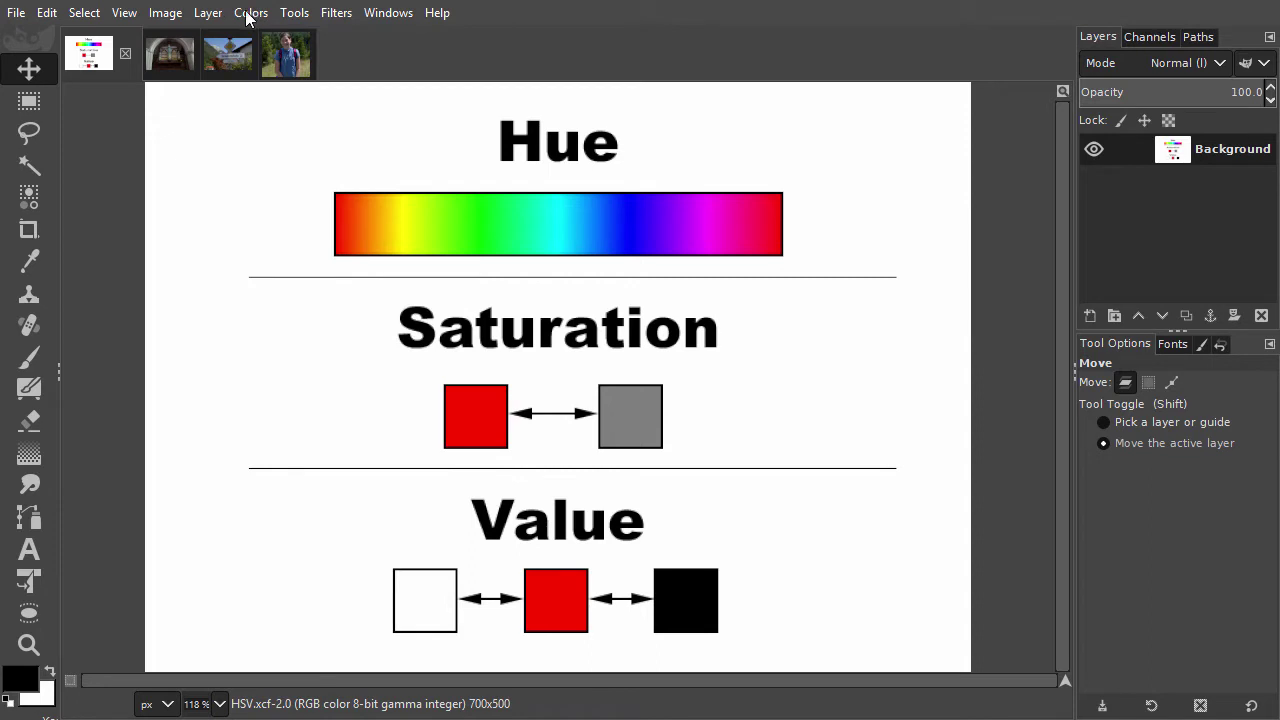
left_click(175, 60)
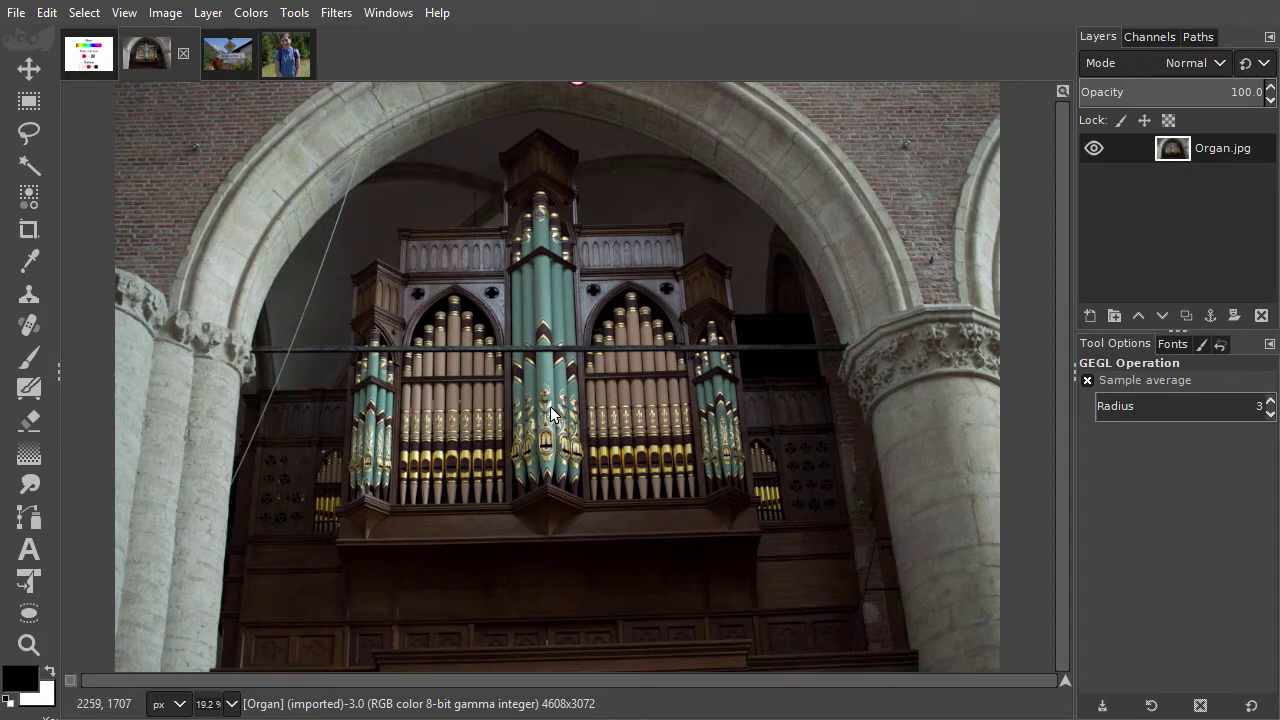
scroll(548, 385, "up", 1)
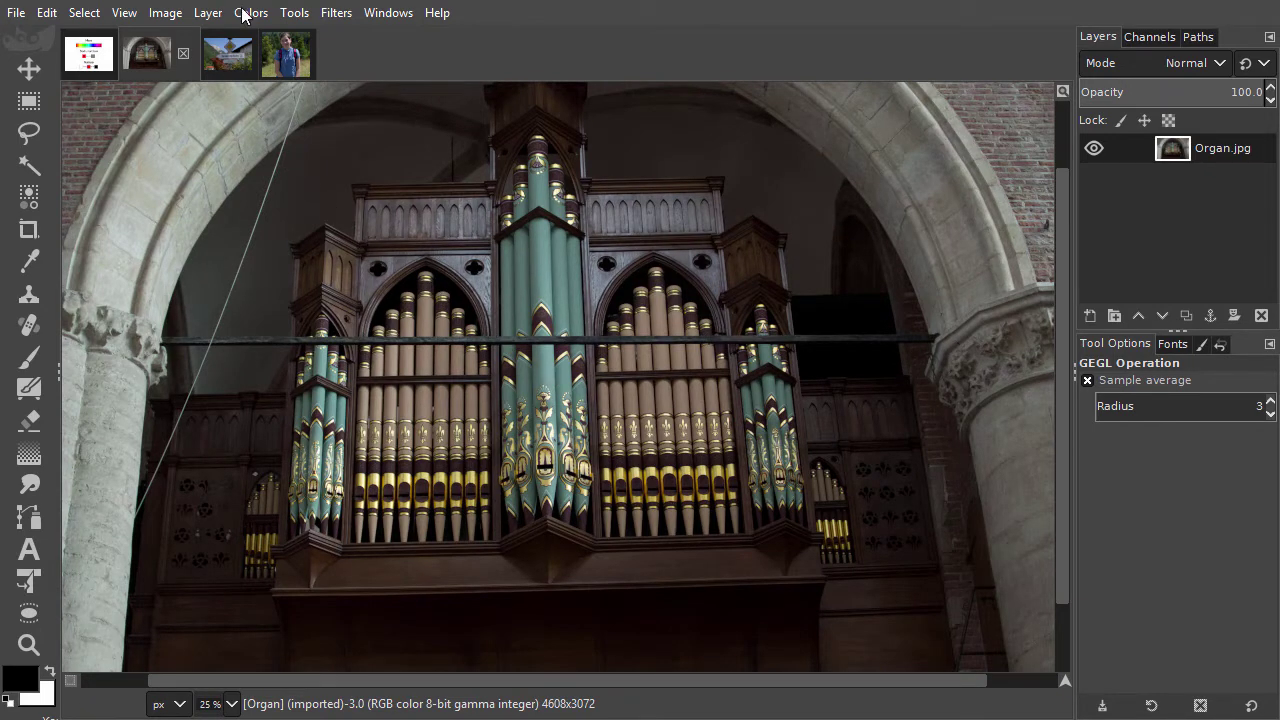
left_click(242, 14)
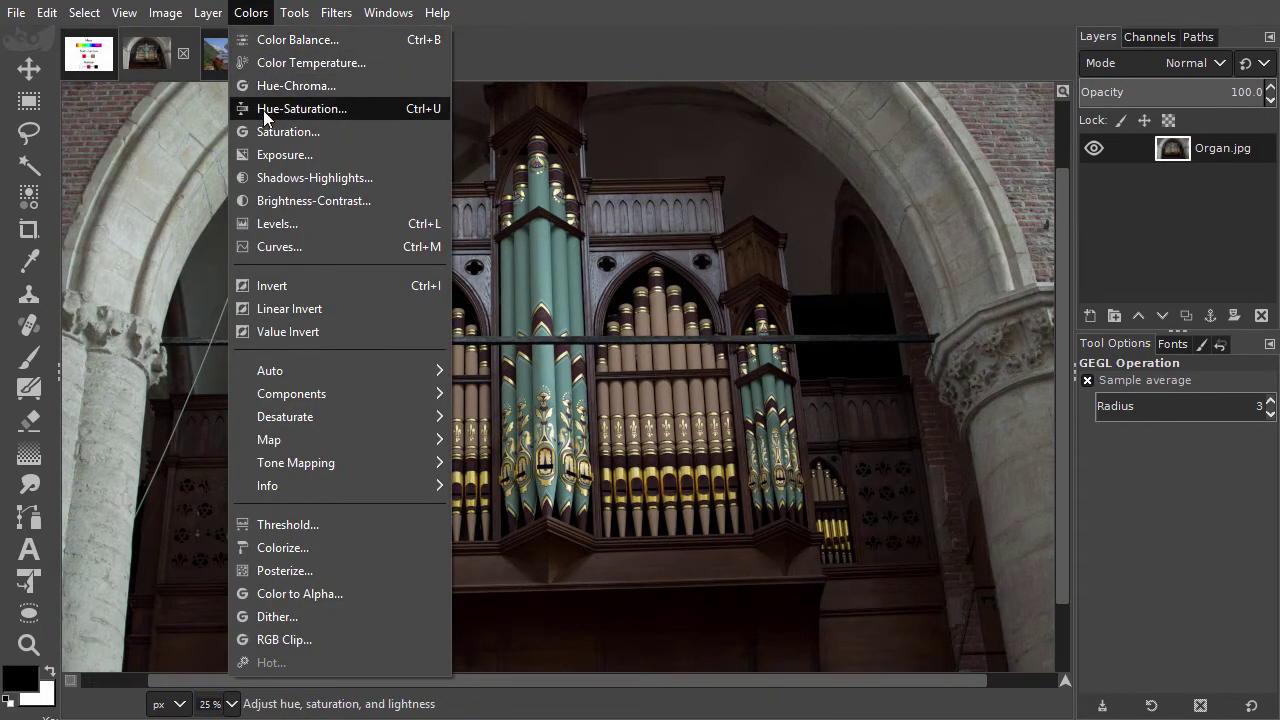
Start Hue-Saturation on the organ, raise Saturation to 50.6, and compare the preview against the original.
left_click(380, 108)
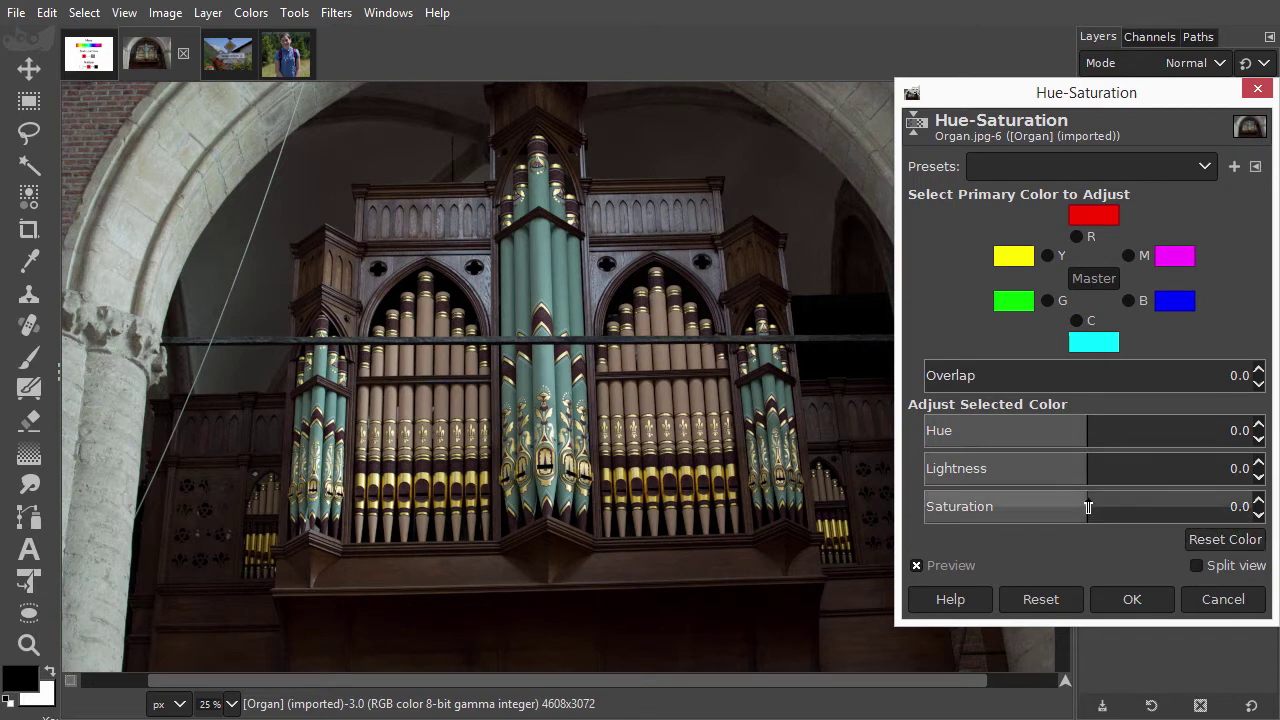
left_click_drag(1087, 506, 1171, 499)
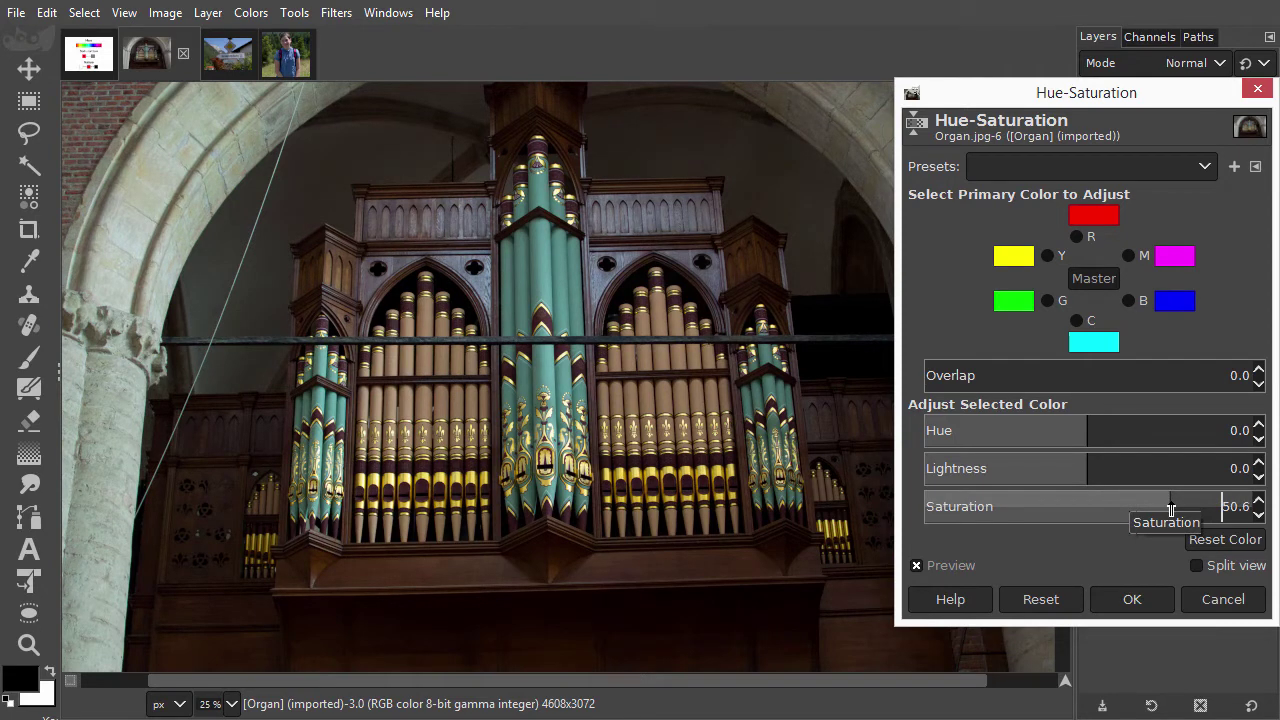
left_click(917, 565)
left_click(917, 565)
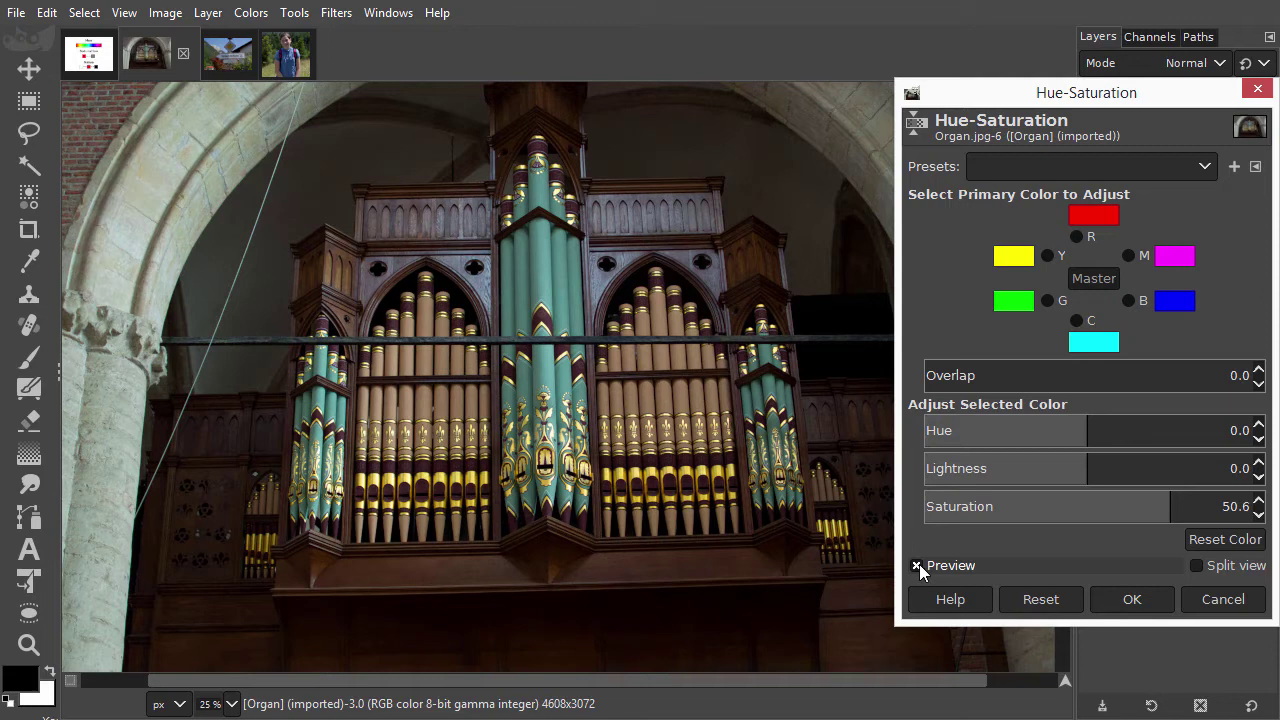
Reset the Hue-Saturation values to 0.0 and zoom in to 100% on the teal pipes.
left_click(1045, 601)
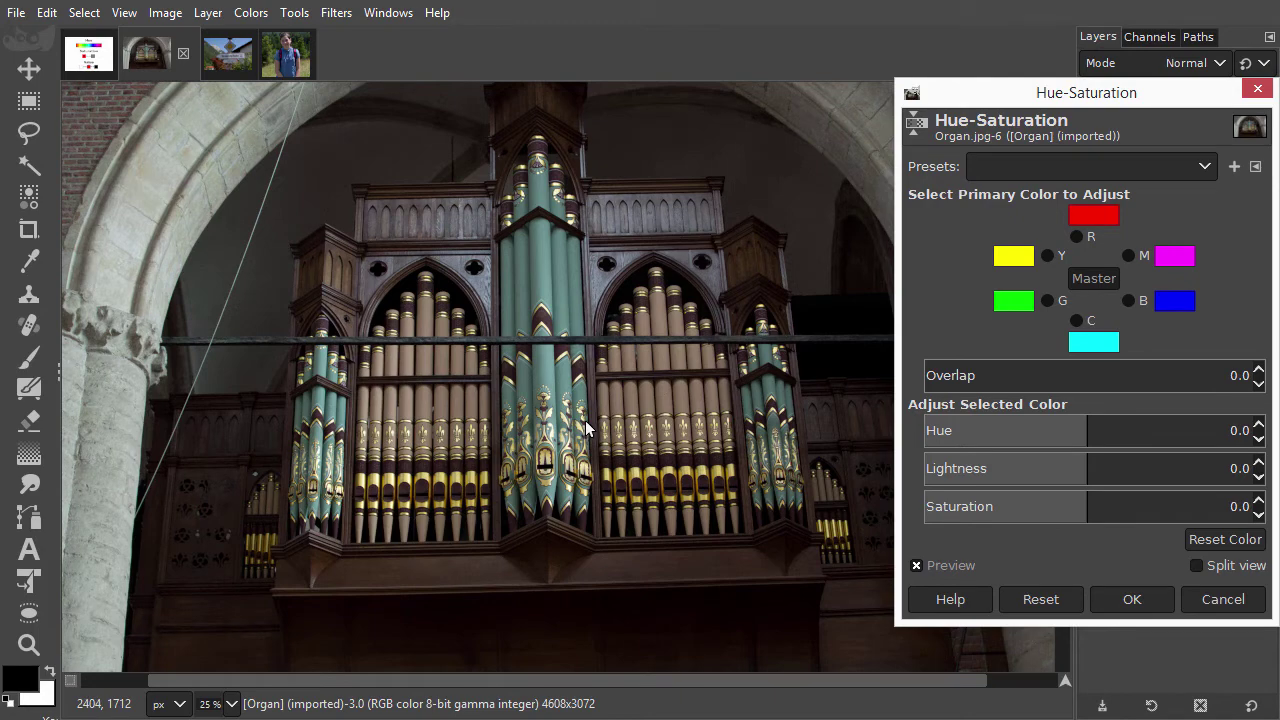
scroll(540, 366, "up", 1)
scroll(546, 335, "up", 1)
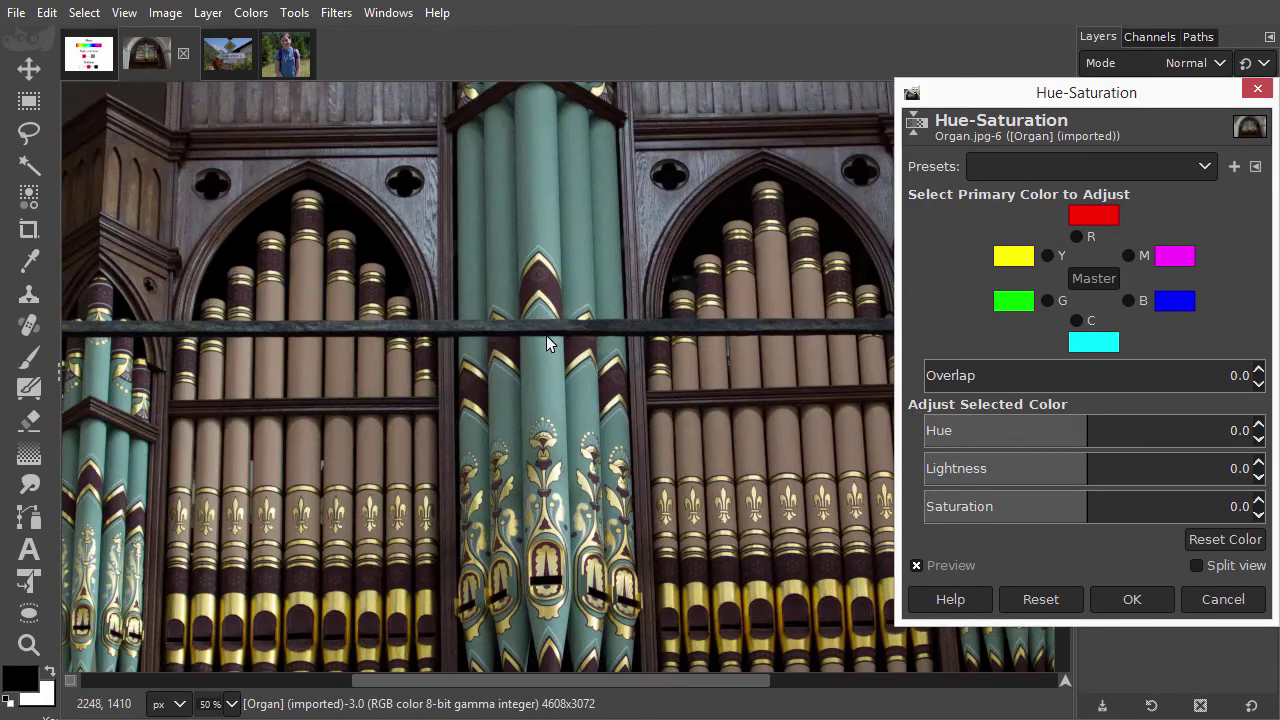
scroll(546, 330, "up", 1)
scroll(546, 324, "up", 1)
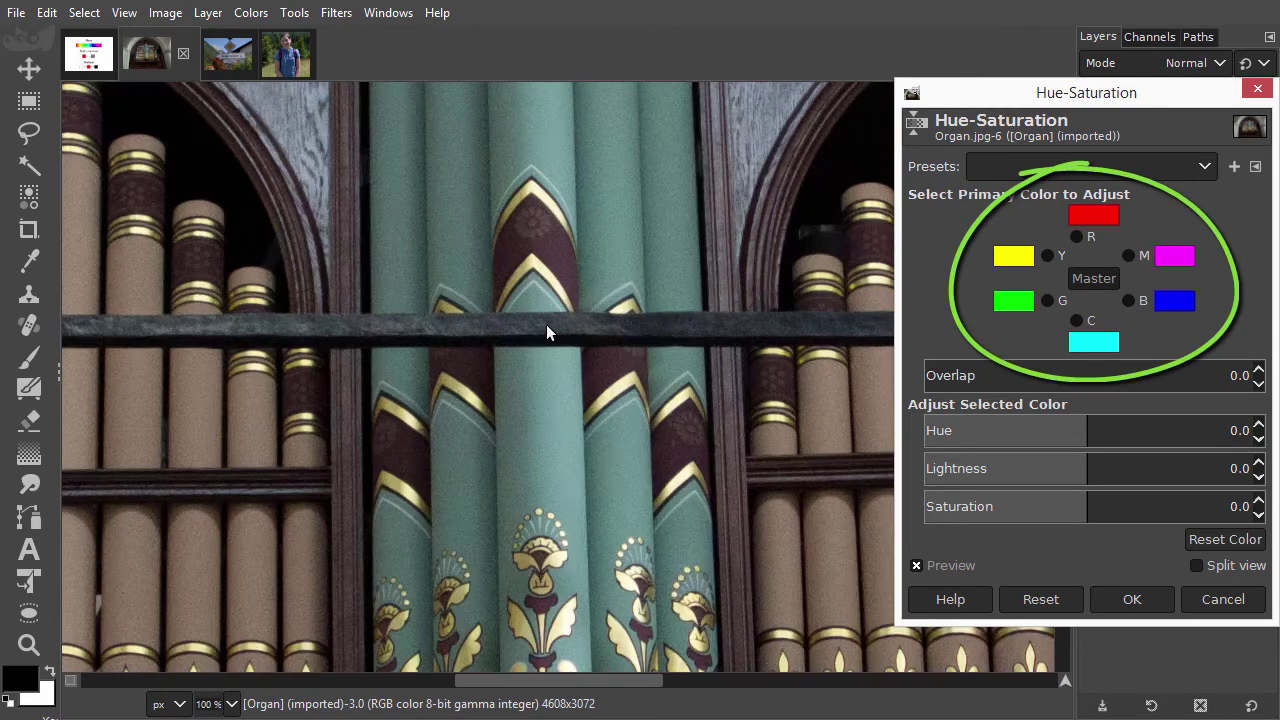
scroll(548, 330, "up", 3)
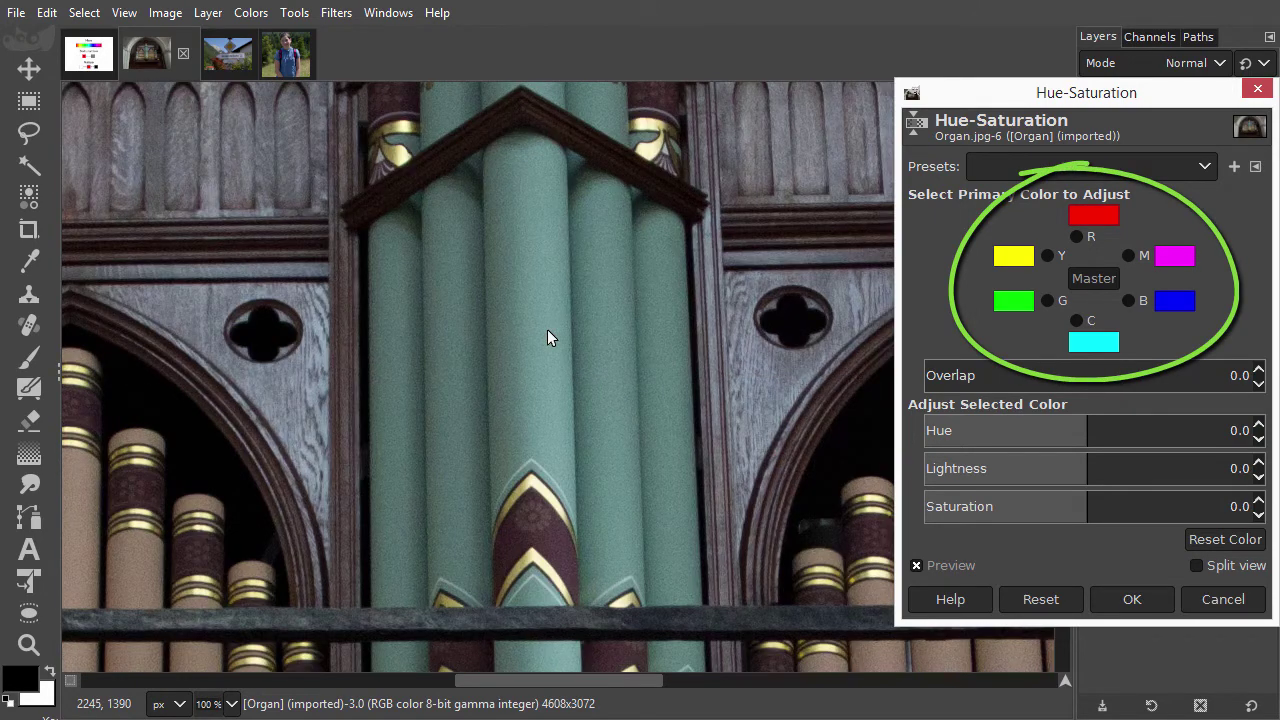
scroll(547, 337, "down", 2)
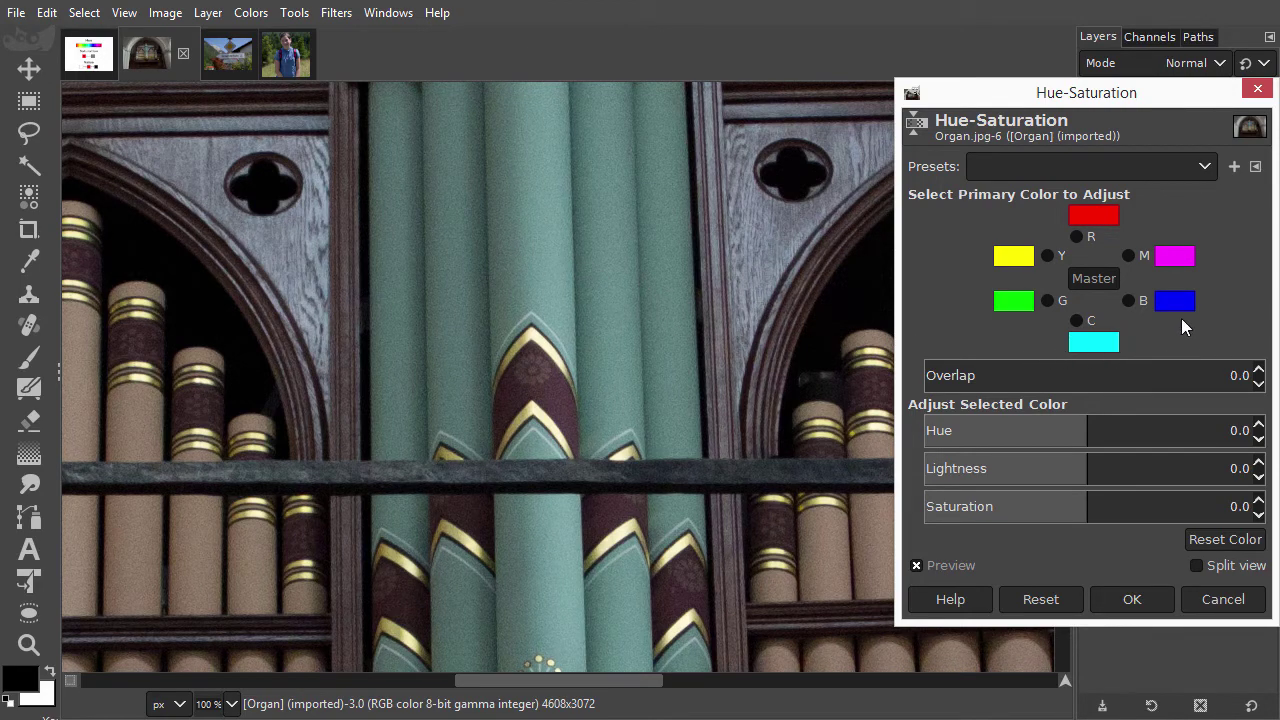
Shift only the cyan tones' hue to 33.6, compare with the original, and apply it.
left_click(1077, 319)
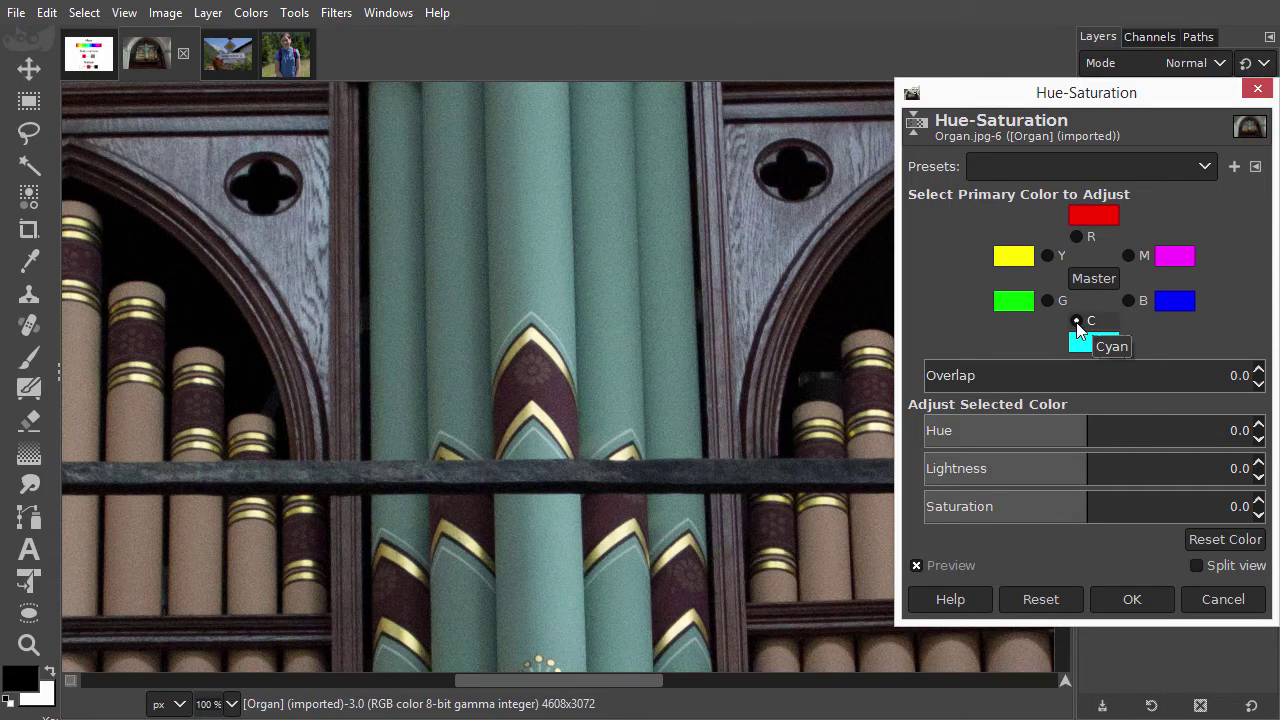
left_click(1088, 429)
left_click_drag(1088, 429, 1115, 430)
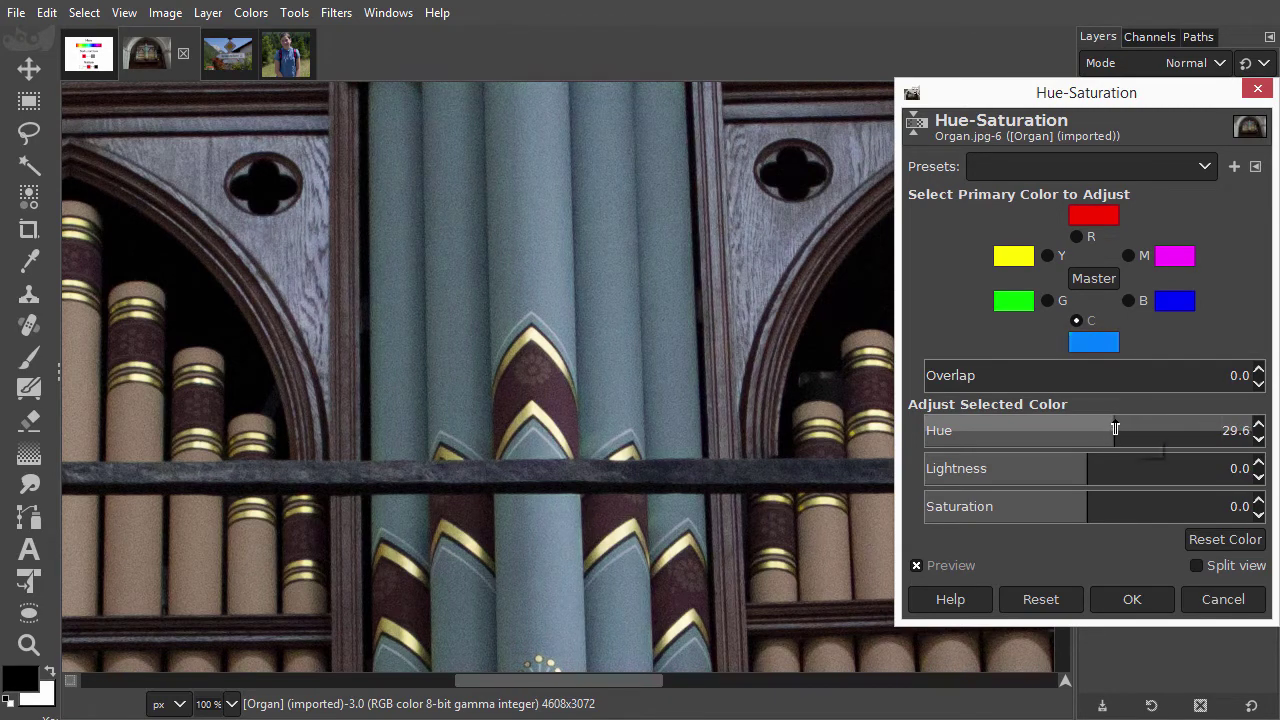
scroll(1115, 429, "up", 4)
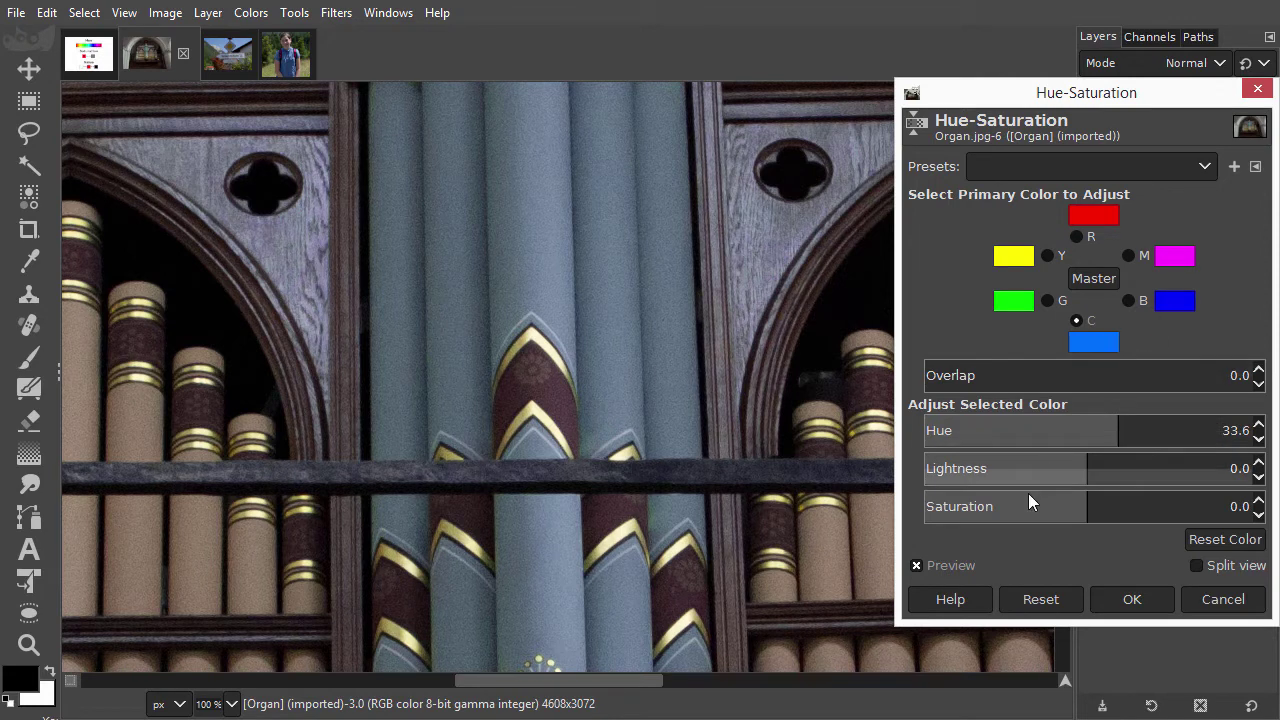
left_click(917, 566)
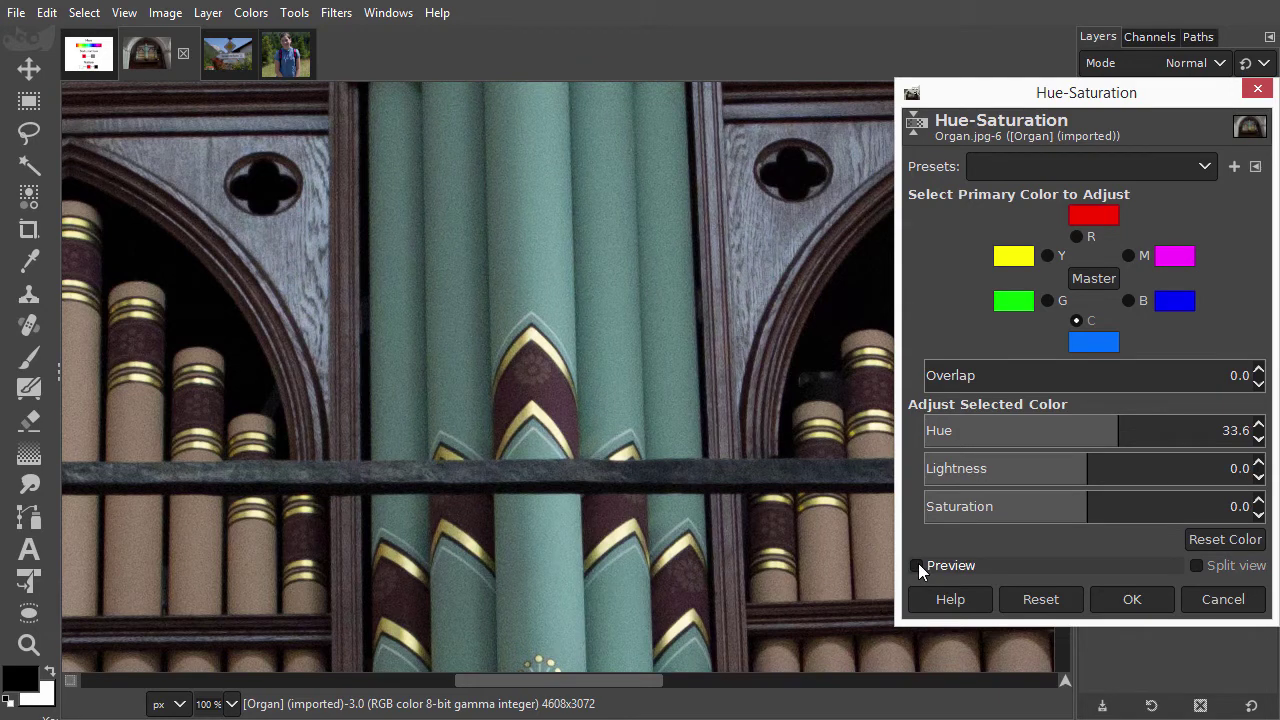
left_click(917, 566)
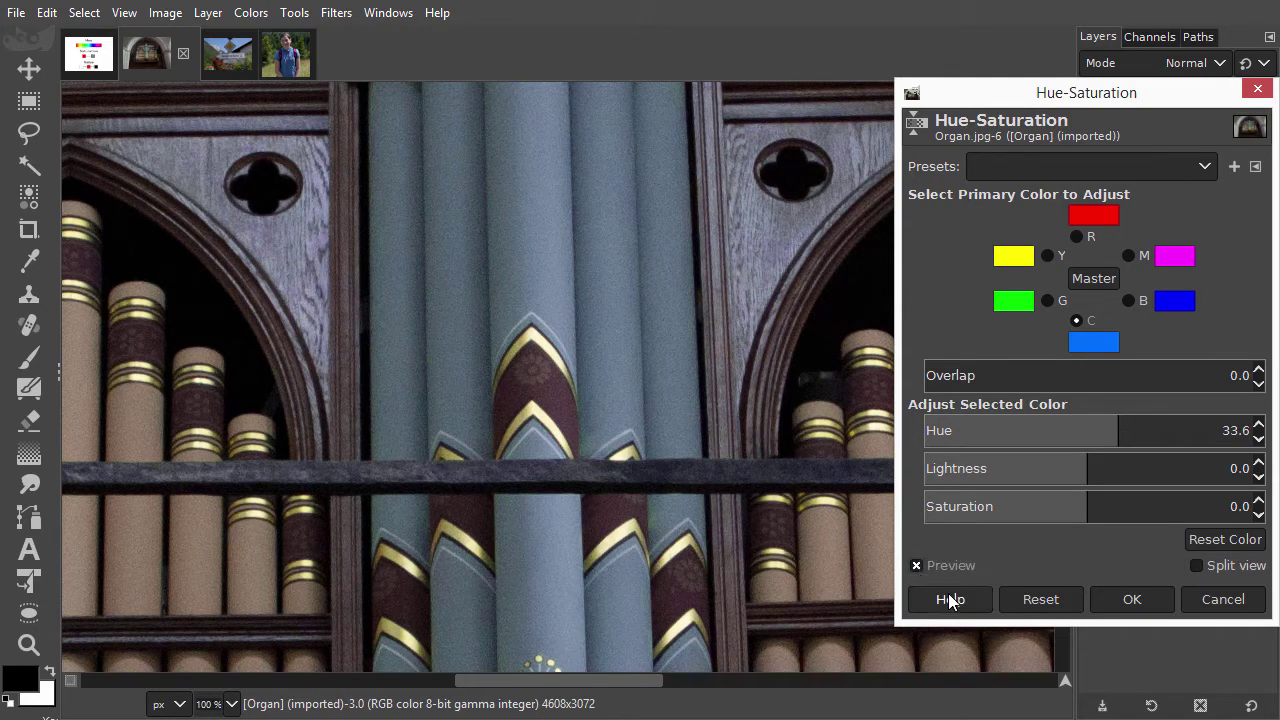
left_click(1130, 600)
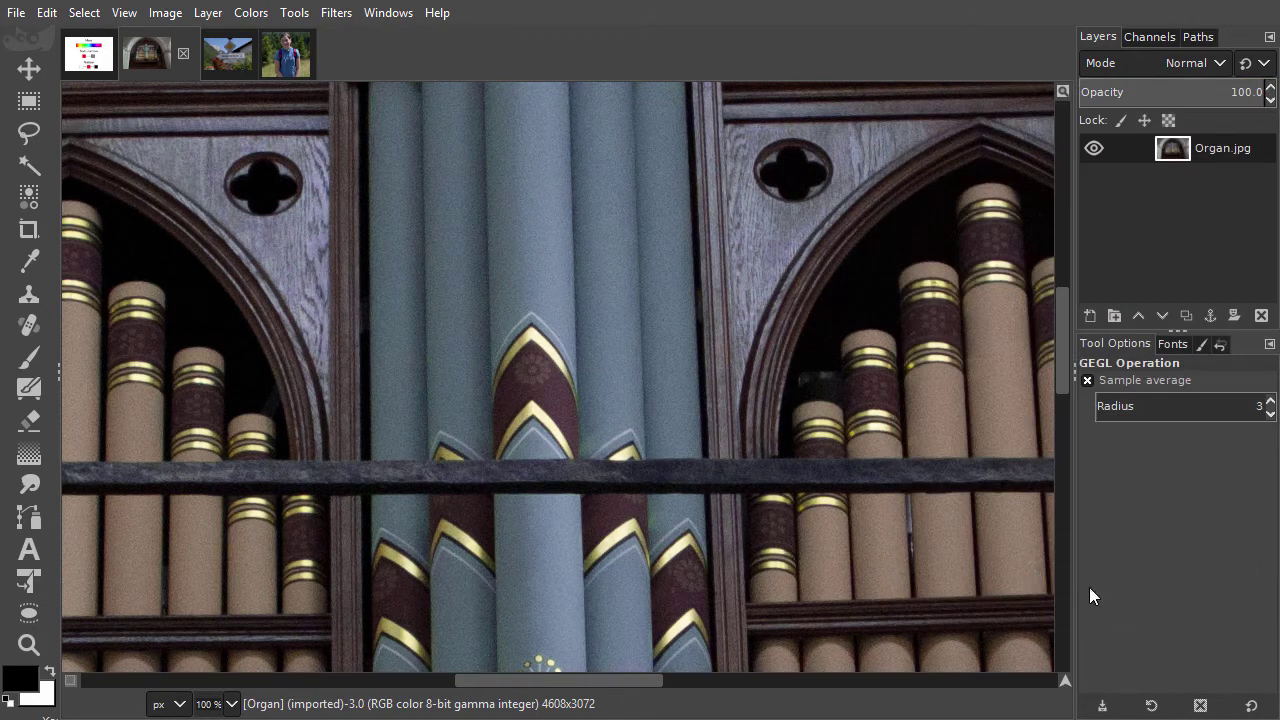
Fit the organ image, switch to Mountains.jpg, and zoom in on the red trees.
key("ctrl+shift+j")
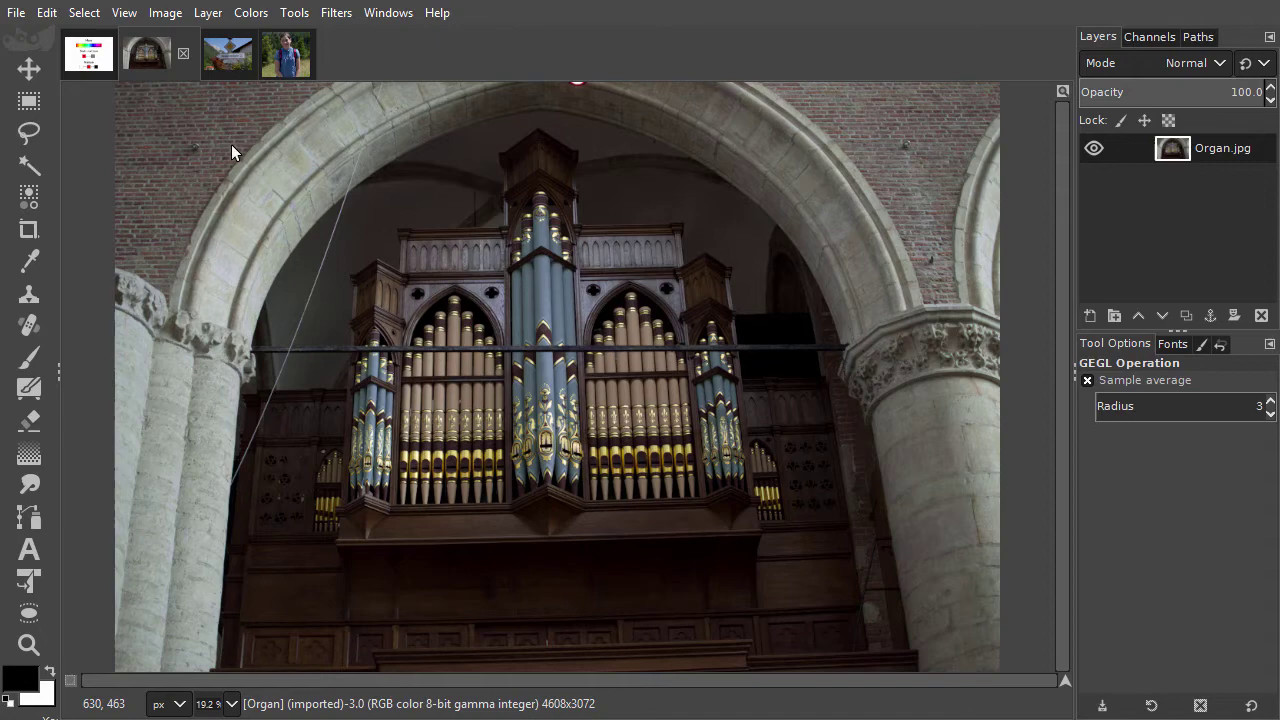
left_click(227, 55)
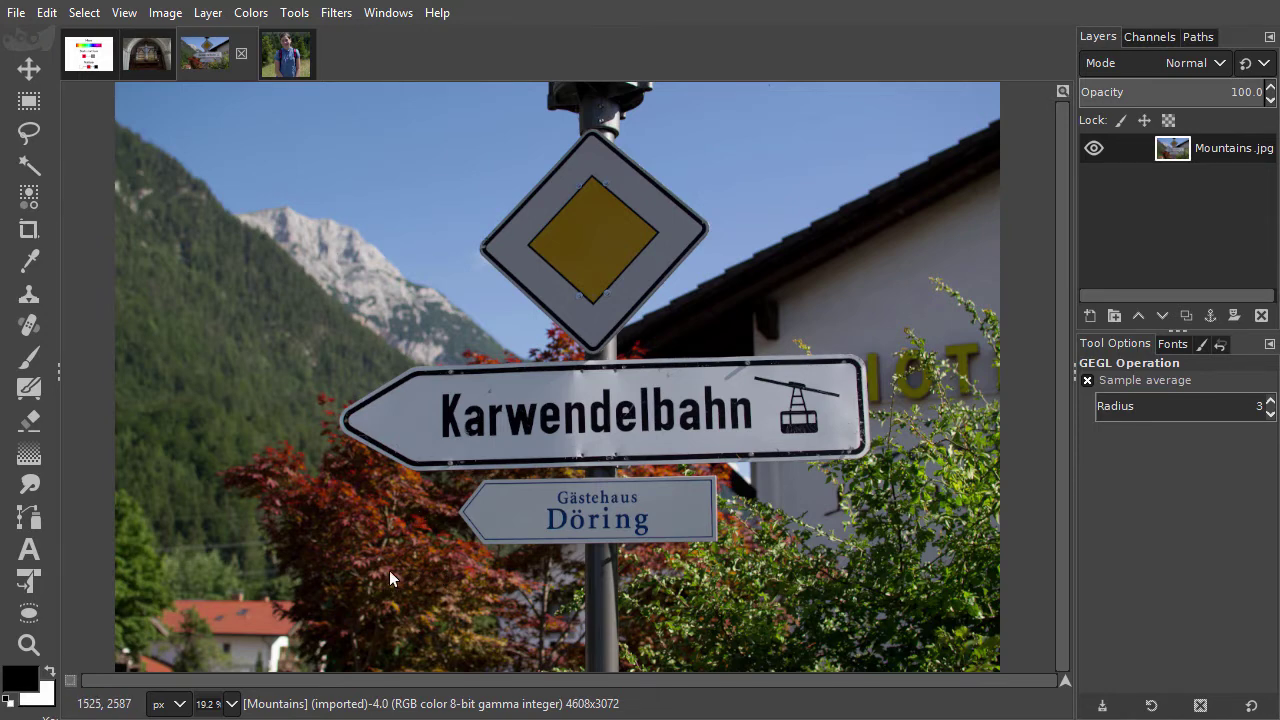
scroll(392, 539, "up", 3, "ctrl")
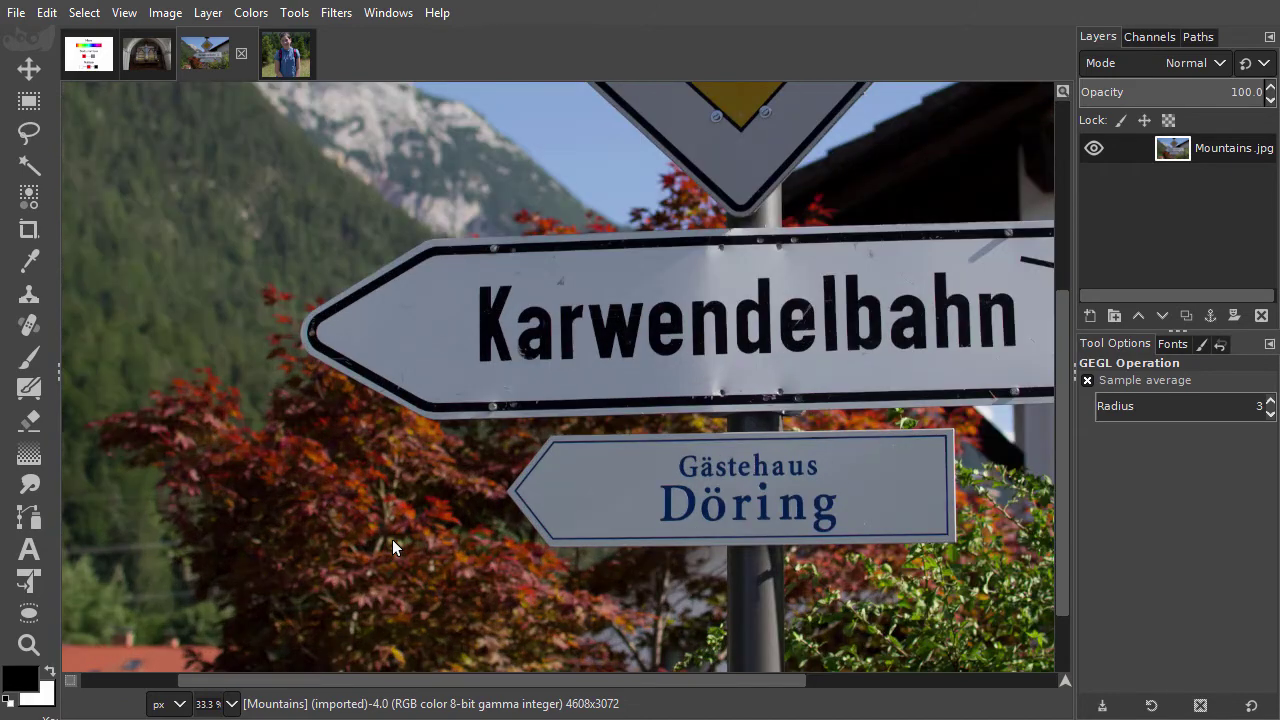
scroll(407, 525, "up", 2, "ctrl")
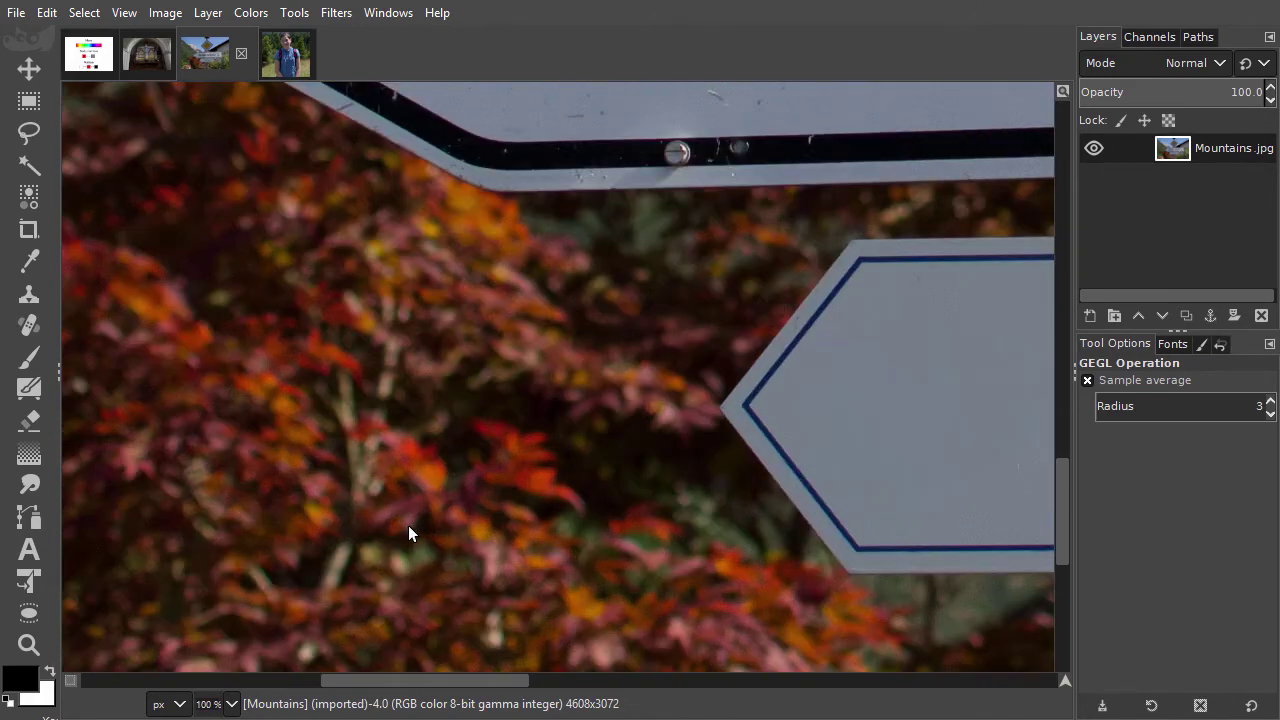
left_click_drag(383, 541, 608, 414)
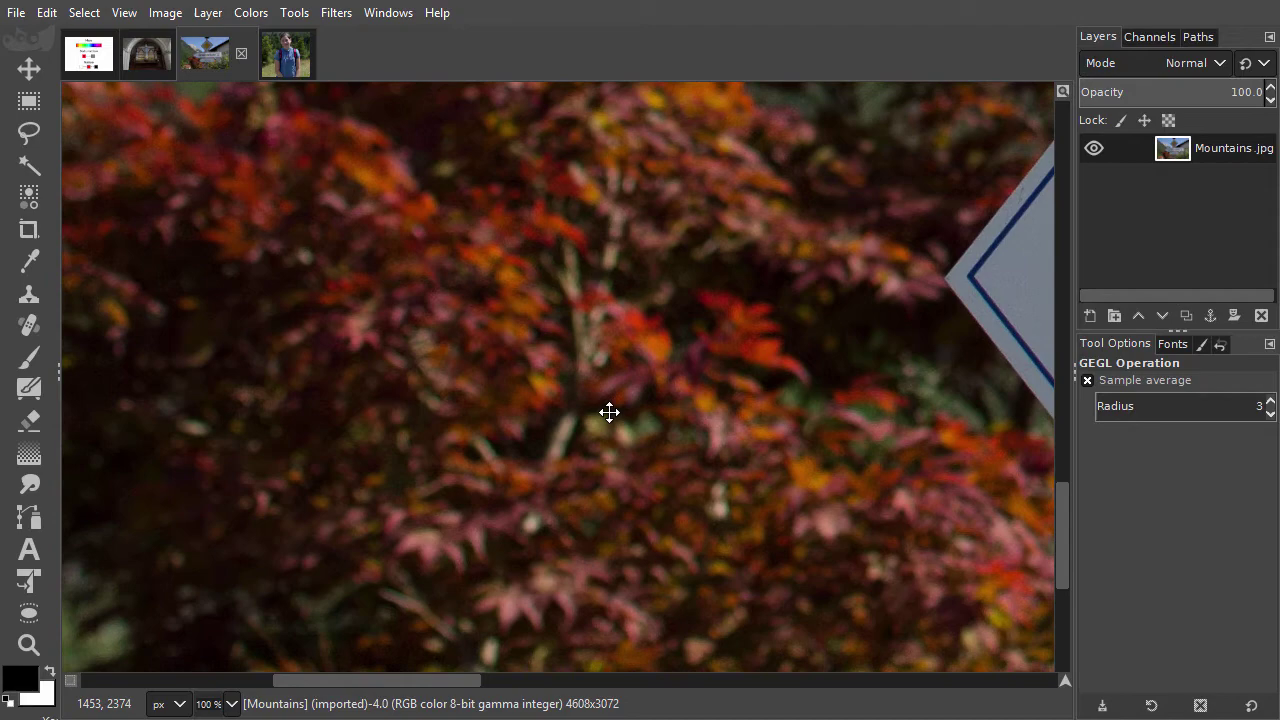
Start Colors > Hue-Saturation on the Mountains photo, limited to the R (red) primary.
left_click(260, 13)
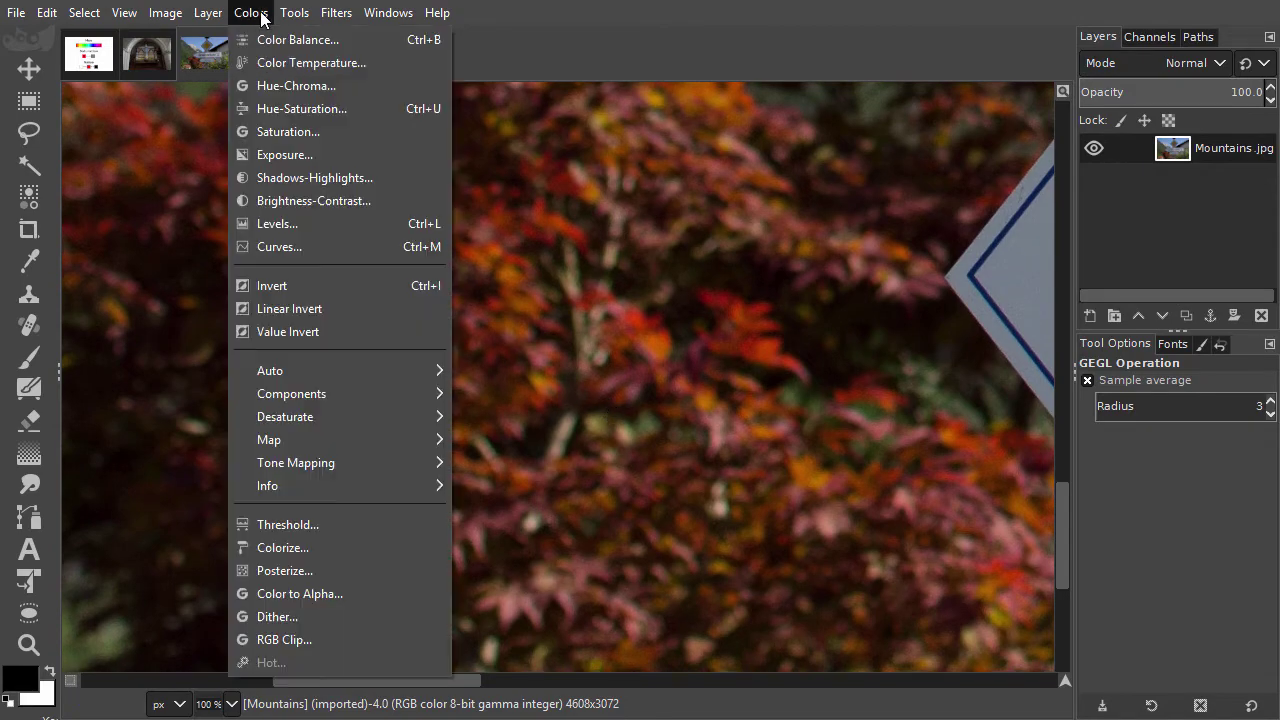
left_click(266, 108)
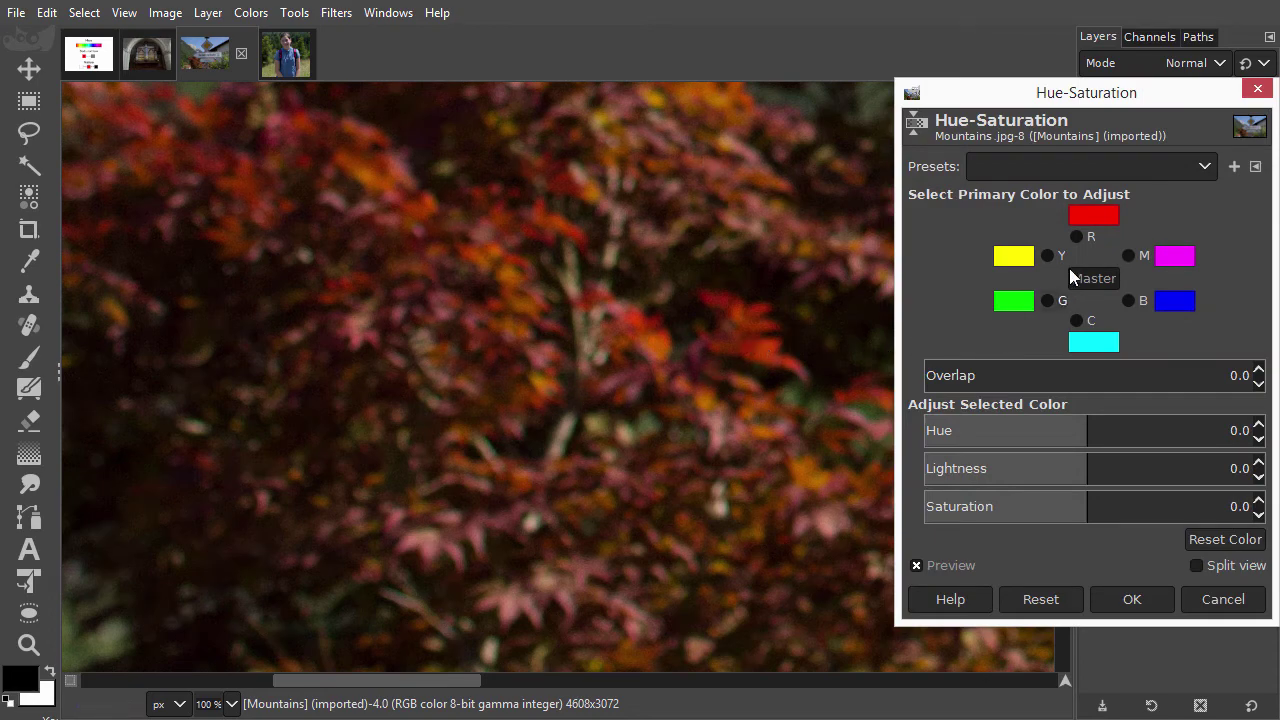
left_click(1078, 238)
Set the red tones' hue shift to 120 and raise Overlap to 100.
left_click_drag(1238, 430, 1231, 430)
type("120")
key("Return")
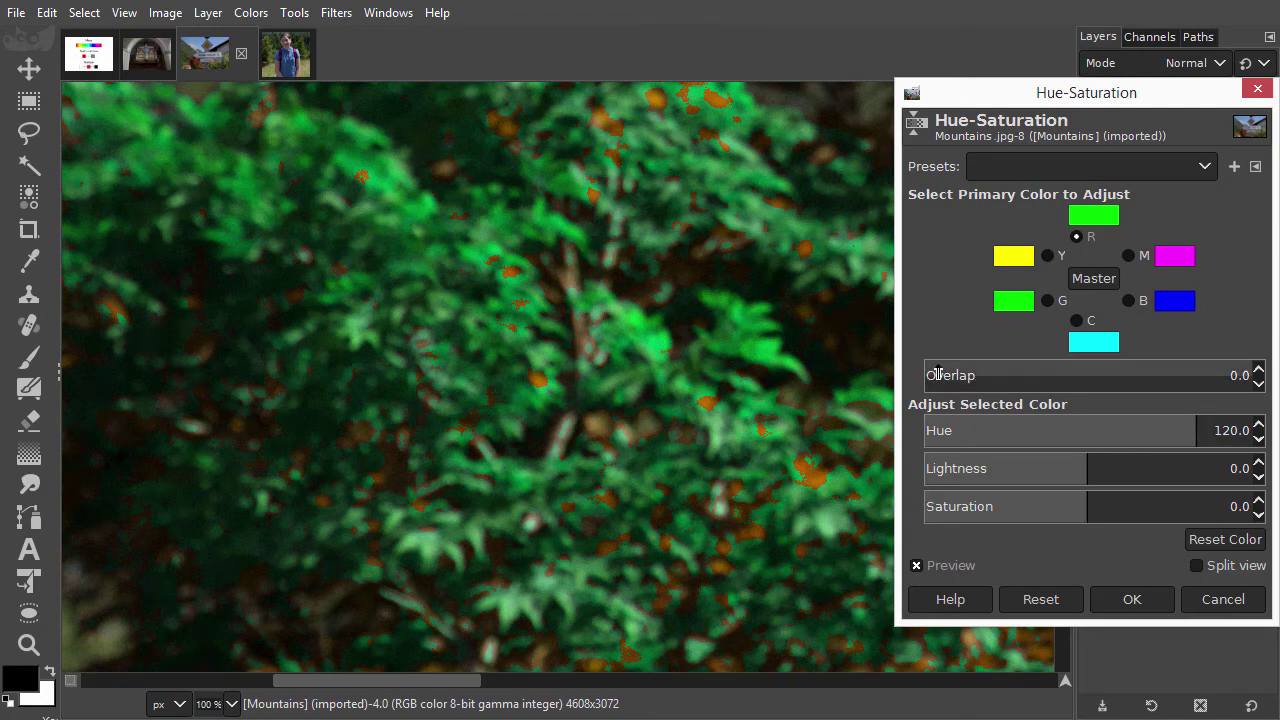
left_click_drag(938, 375, 1258, 375)
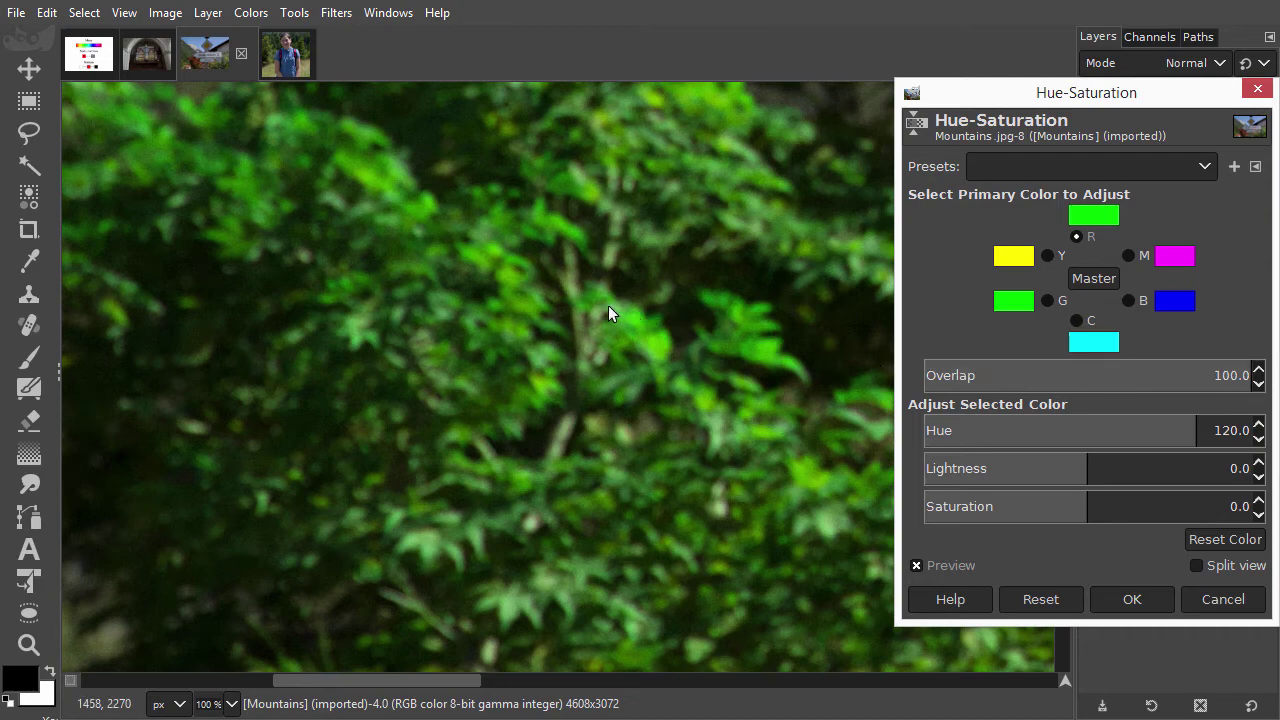
Zoom out and pan until the whole signpost scene with its green shrubs is visible.
scroll(600, 312, "down", 1)
scroll(600, 312, "down", 1)
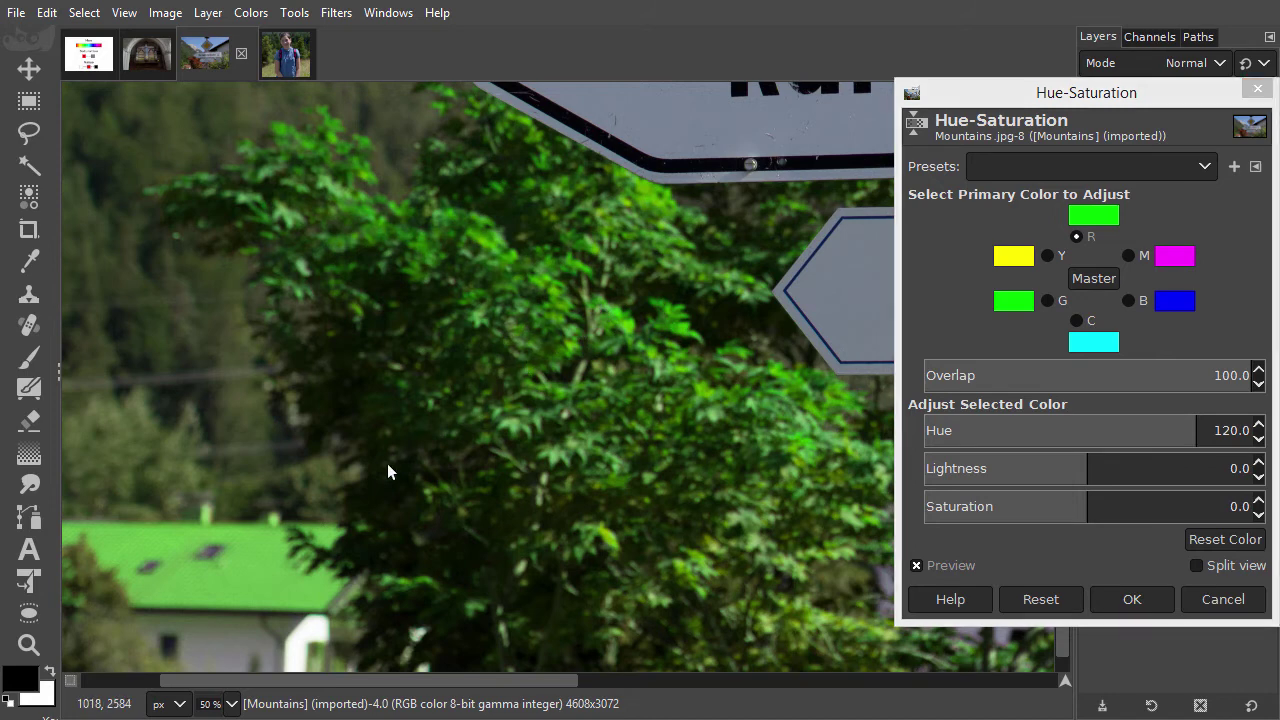
left_click_drag(387, 463, 486, 369)
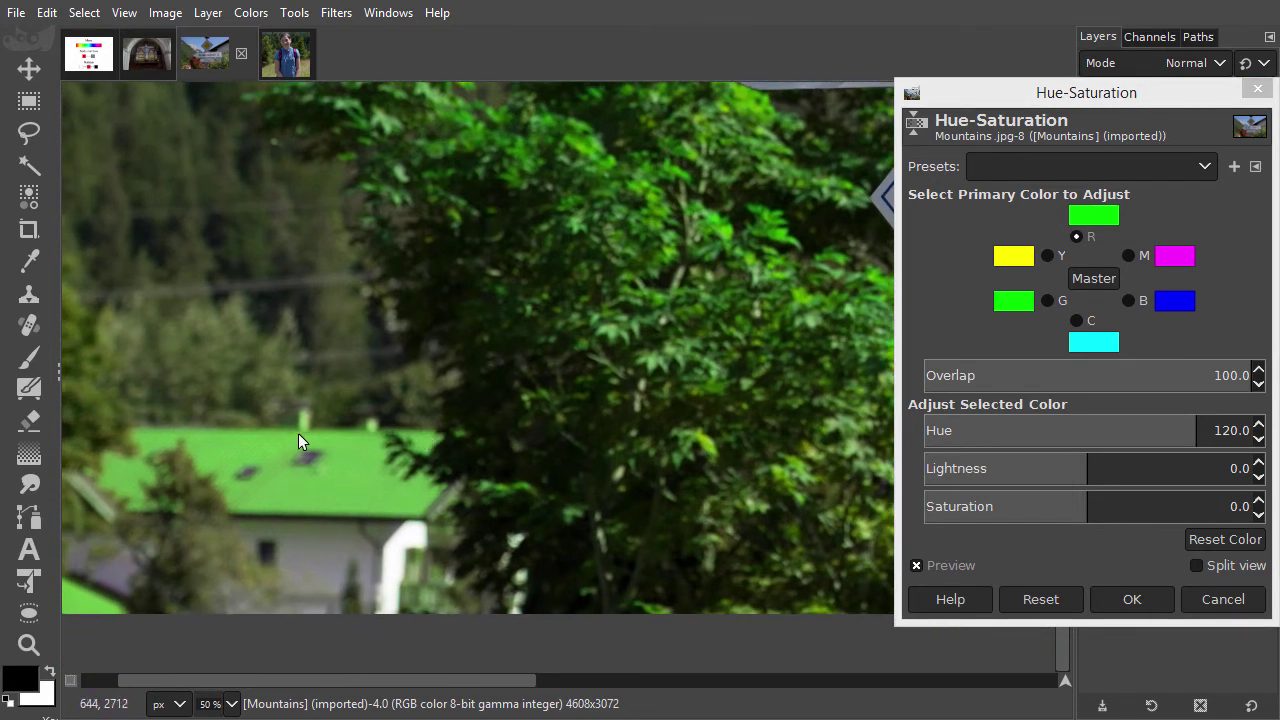
key("minus")
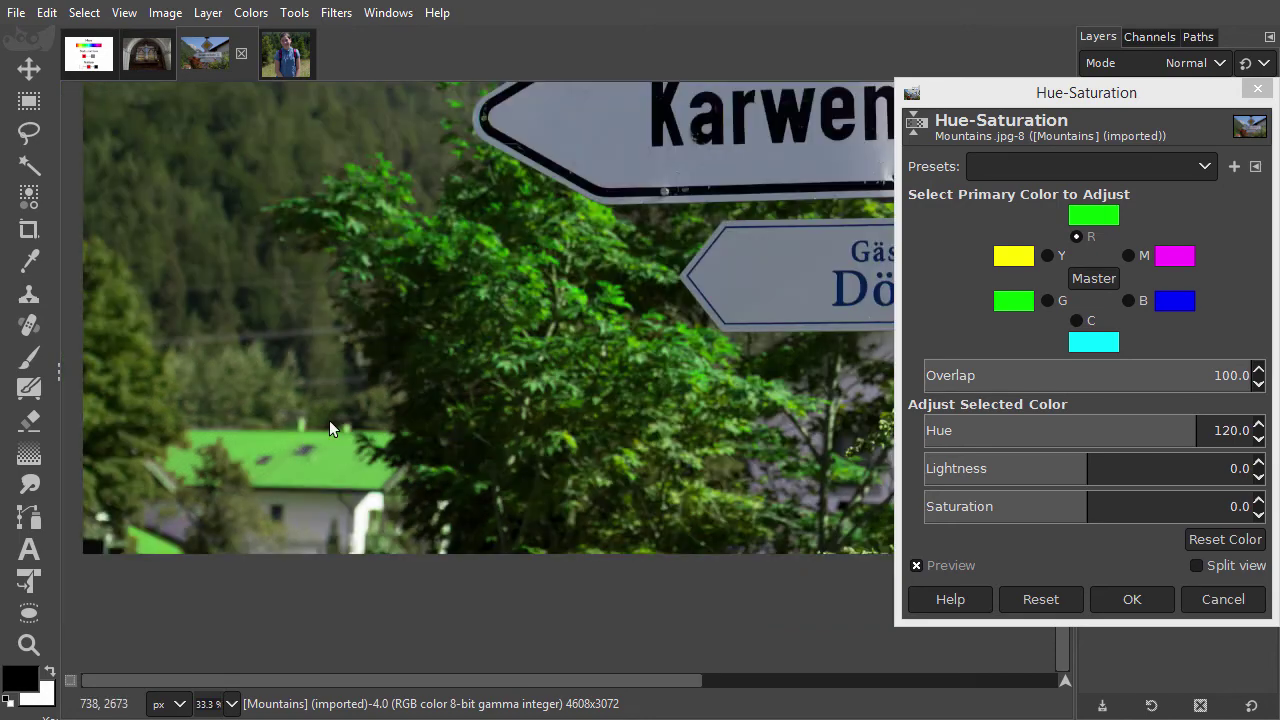
key("minus")
left_click_drag(523, 391, 335, 496)
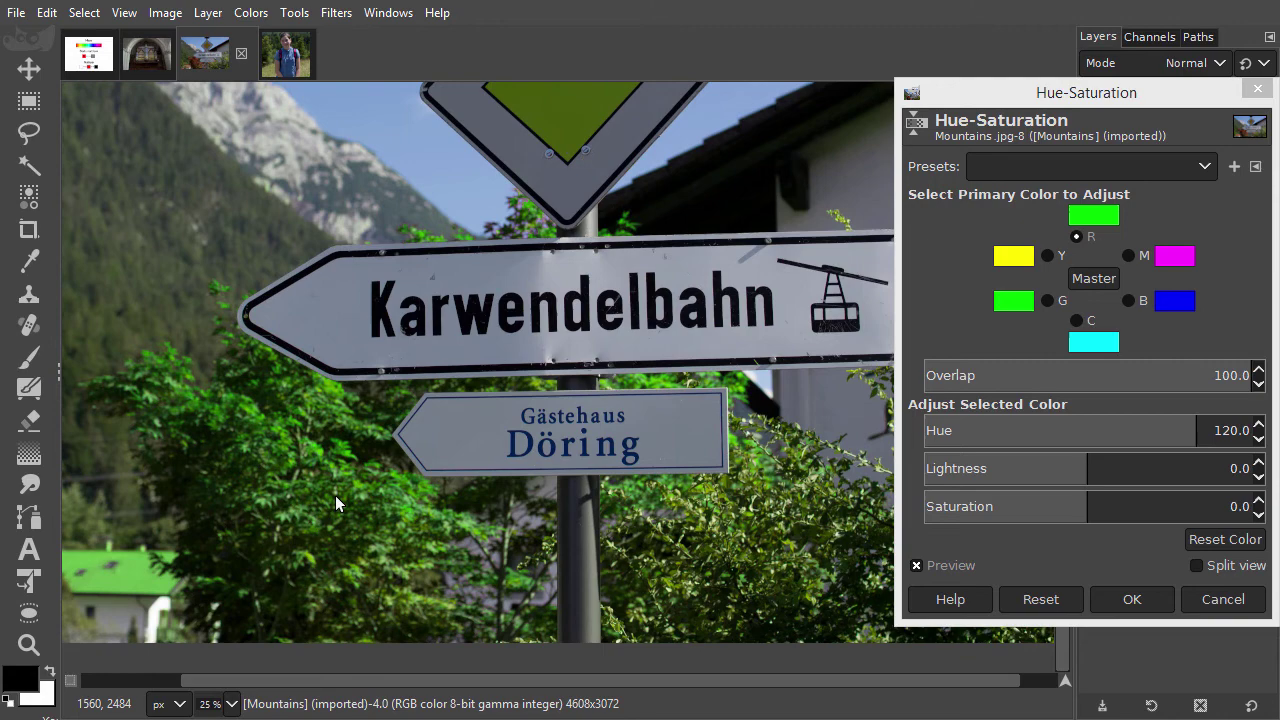
key("minus")
mouse_move(451, 505)
left_mouse_down()
mouse_move(400, 513)
mouse_move(418, 517)
left_mouse_up()
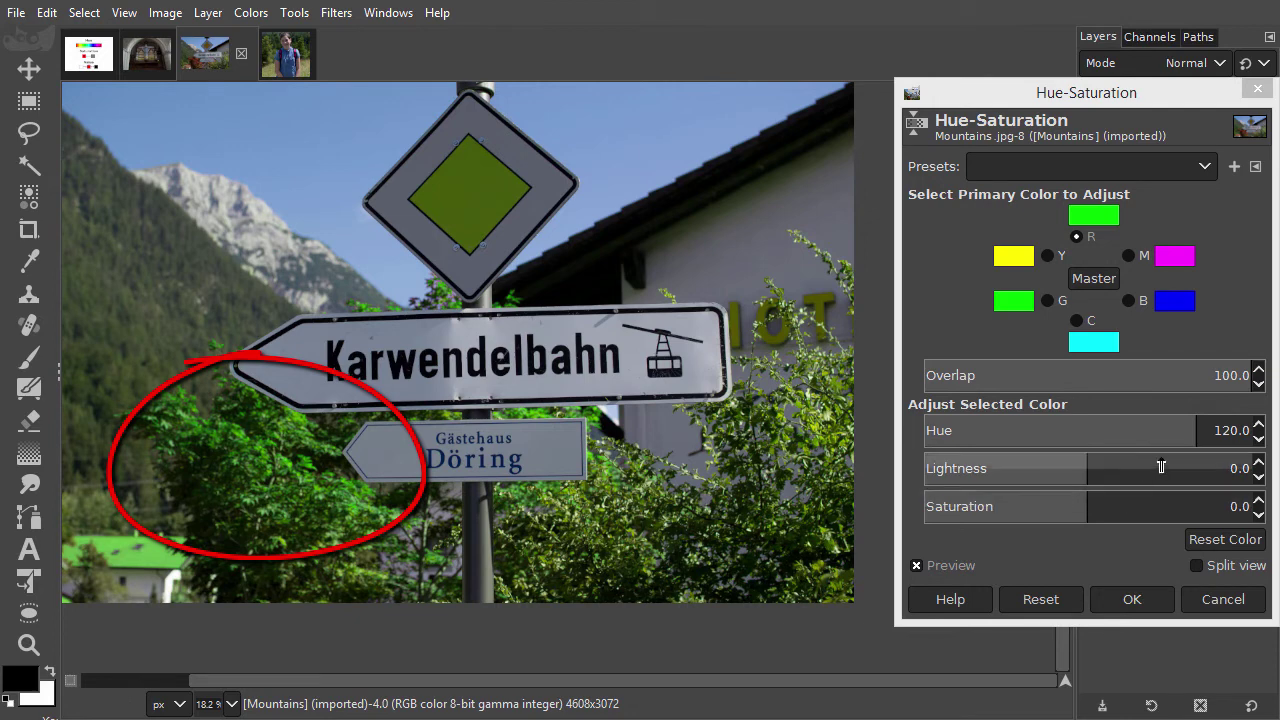
Try the red tones at saturation -51.8 and hue 90.0 for a muted green.
left_click_drag(1086, 506, 1003, 517)
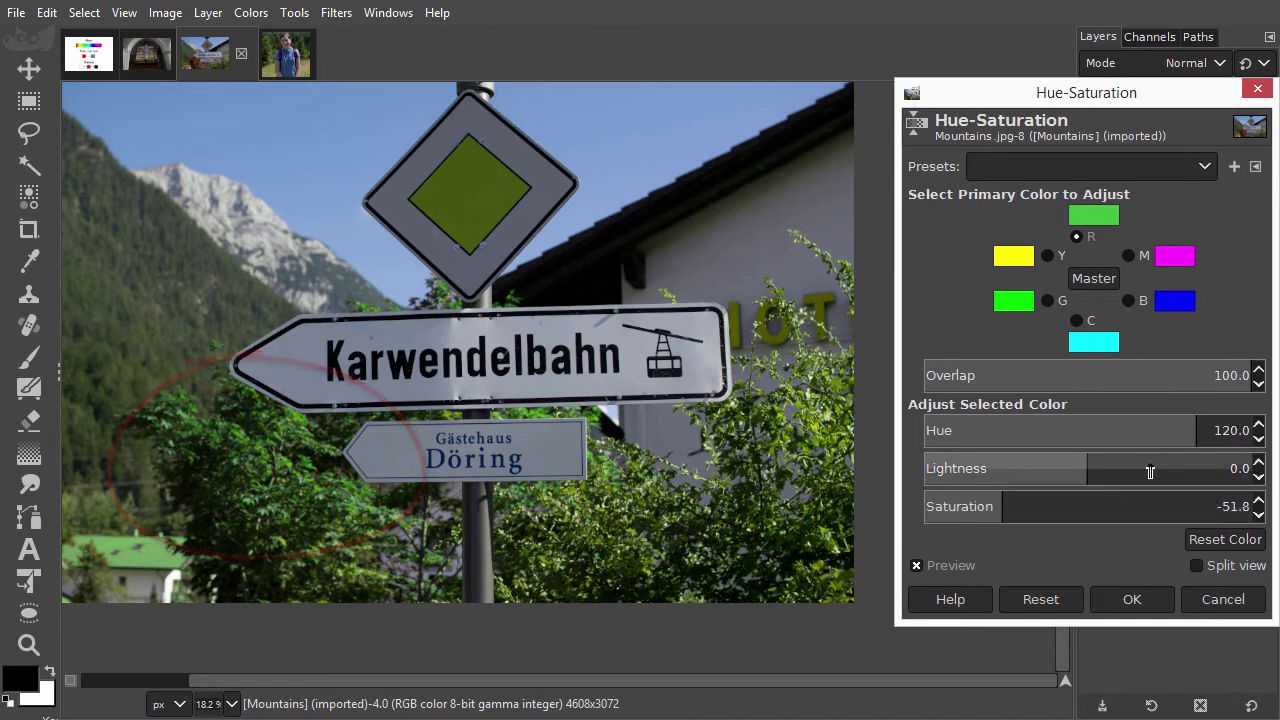
left_click_drag(1200, 437, 1183, 432)
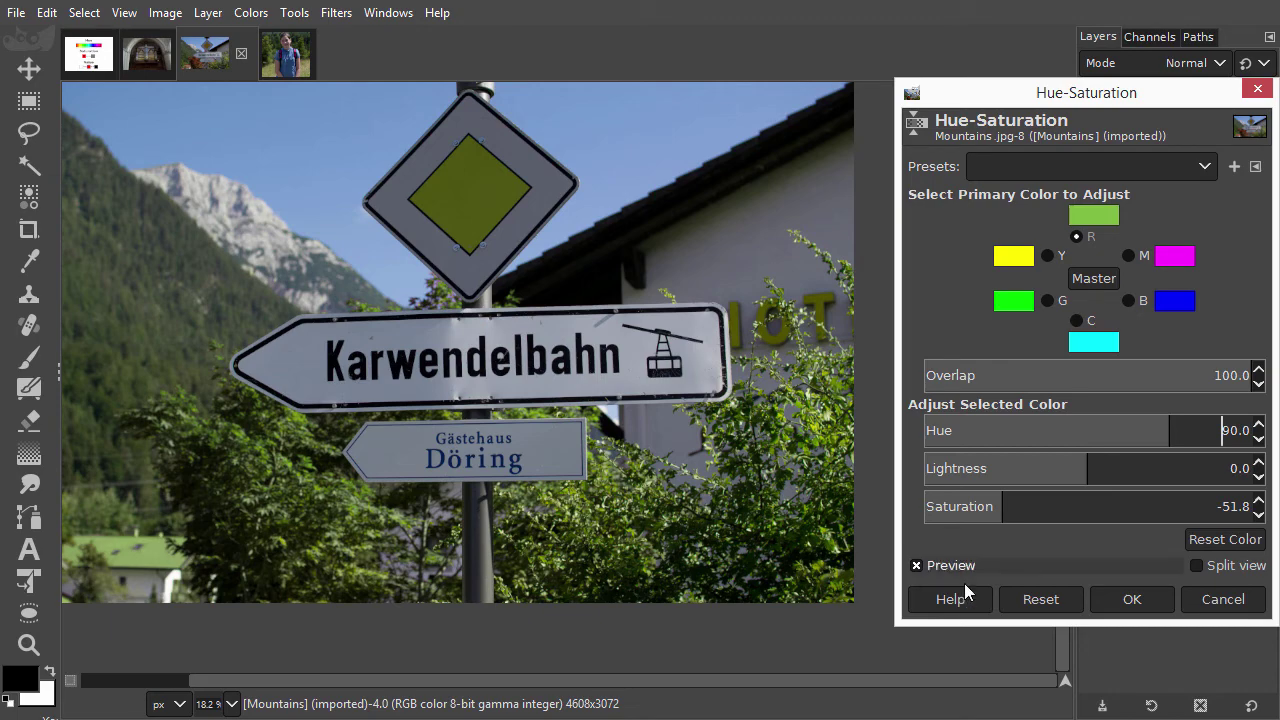
Cancel the Mountains adjustment, switch to Girl.jpg, and start a fresh Hue-Saturation adjustment.
left_click(1213, 598)
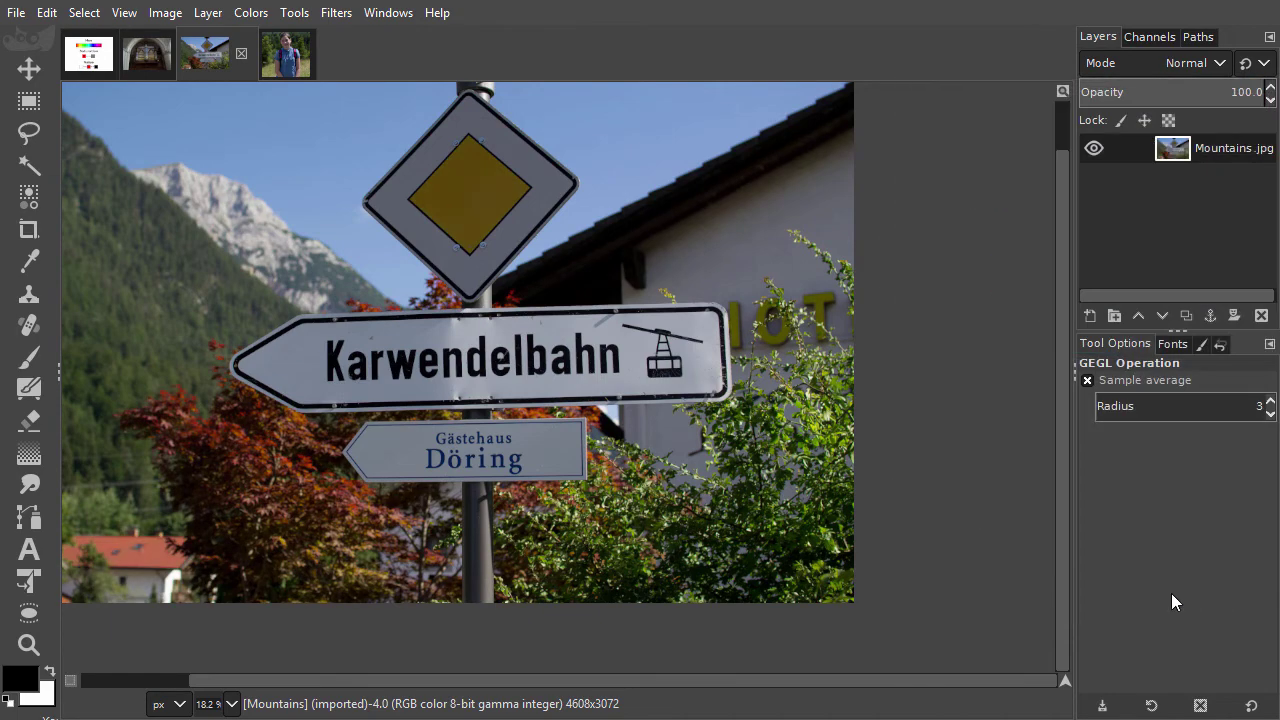
left_click(296, 72)
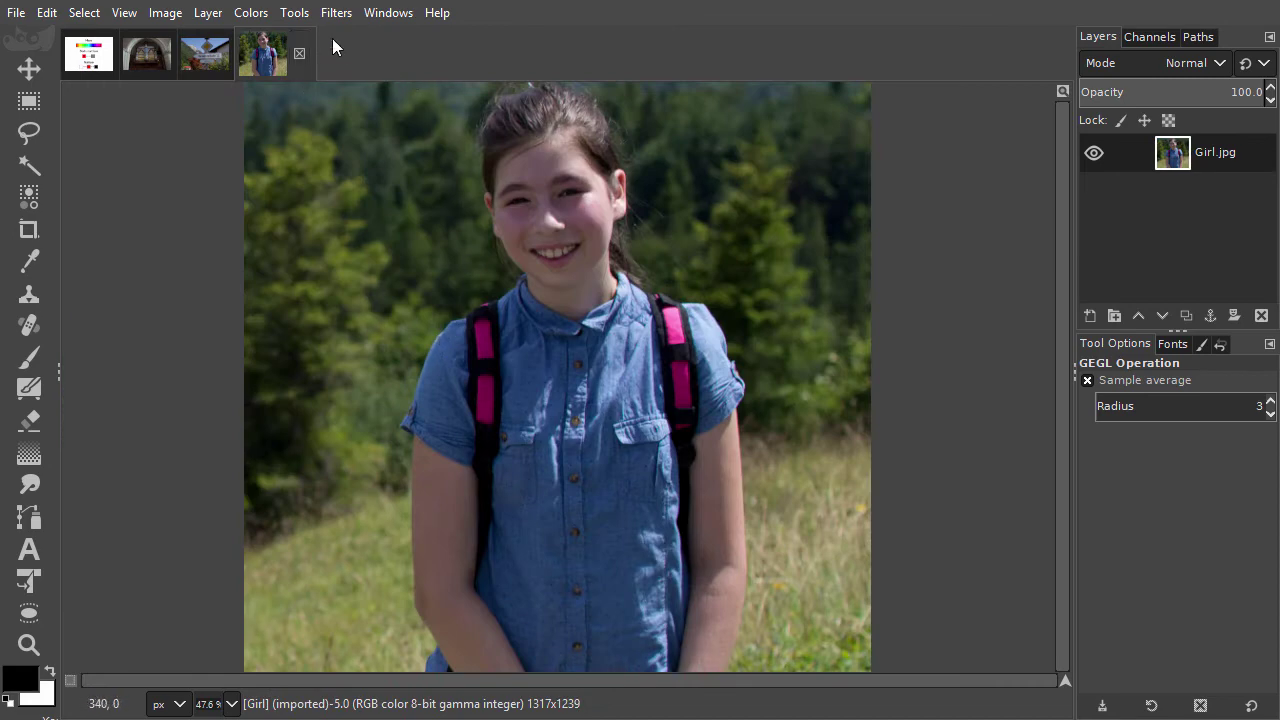
left_click(255, 14)
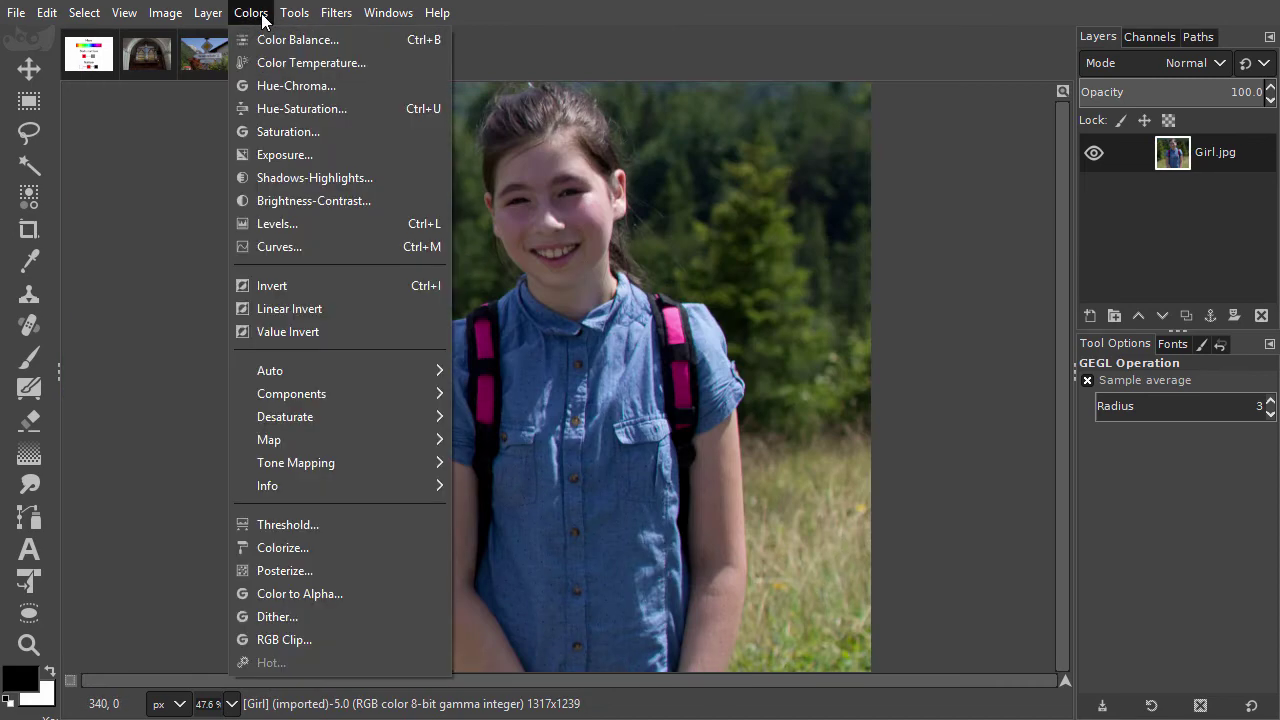
left_click(299, 107)
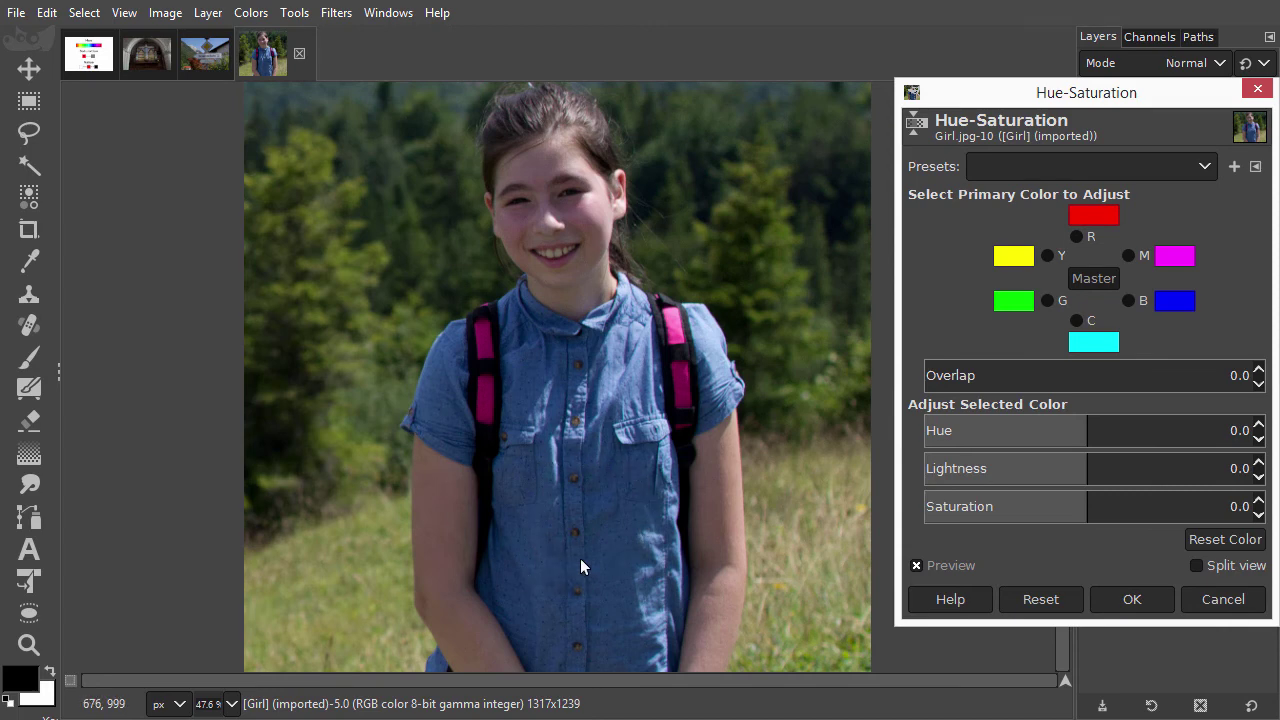
Limit Hue-Saturation to the blue channel, with overlap at 100.0 and lightness at -70.1.
left_click(1130, 299)
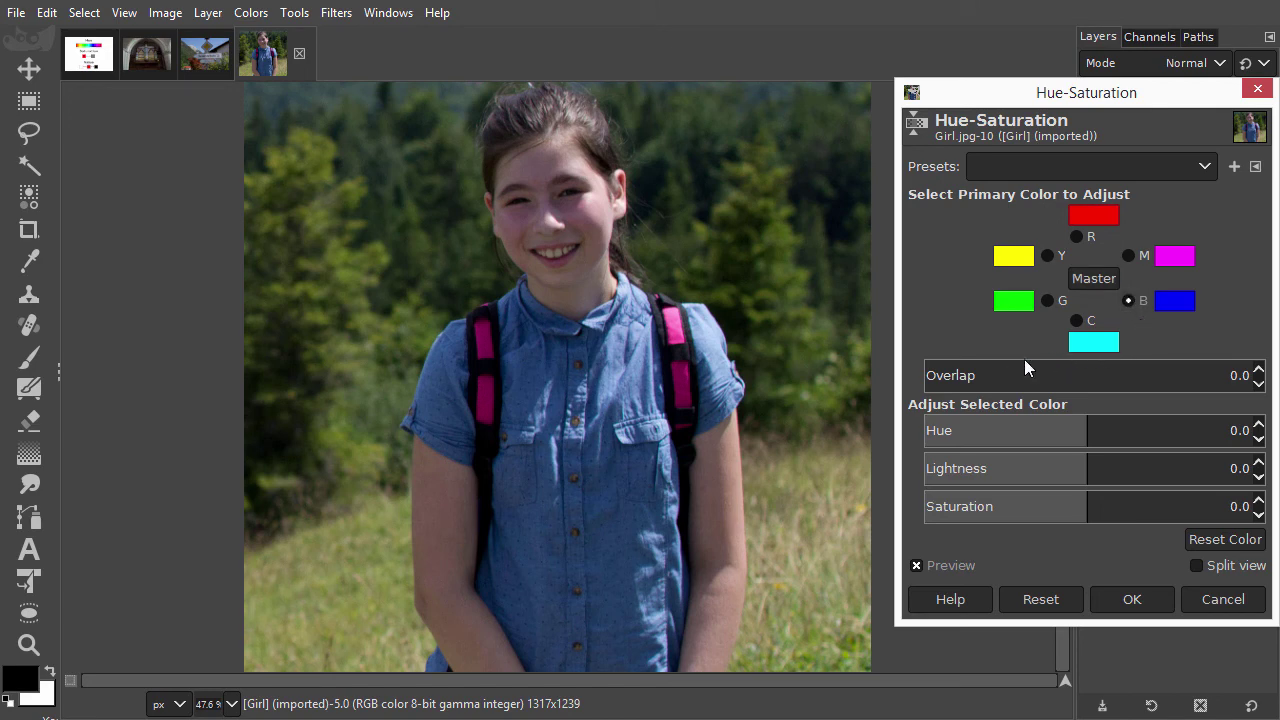
left_click_drag(1000, 366, 1259, 370)
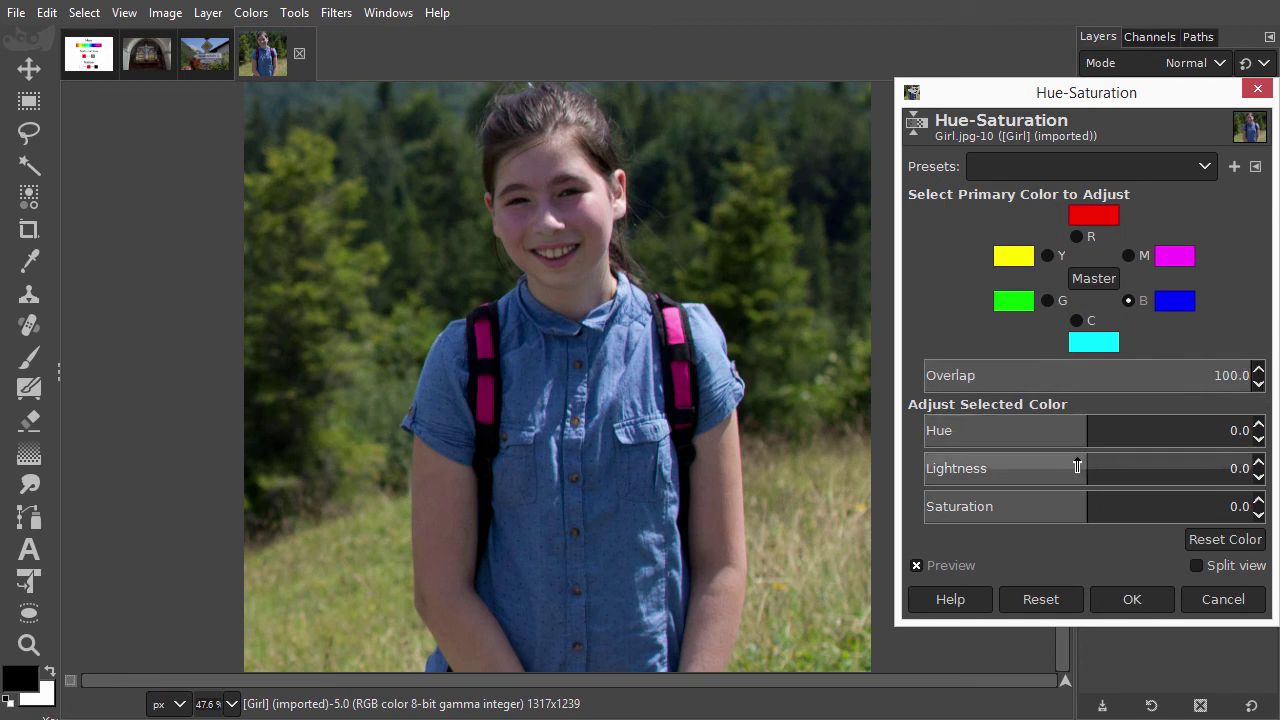
left_click_drag(1077, 466, 969, 468)
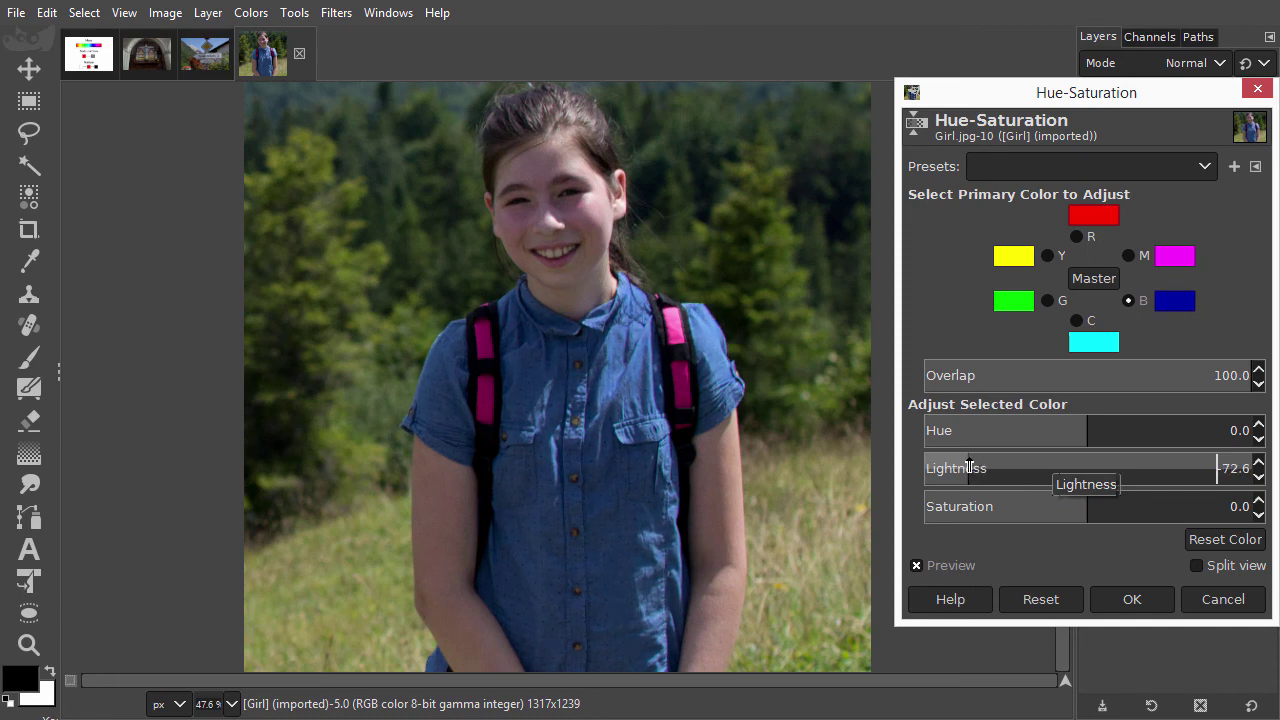
left_click(972, 466)
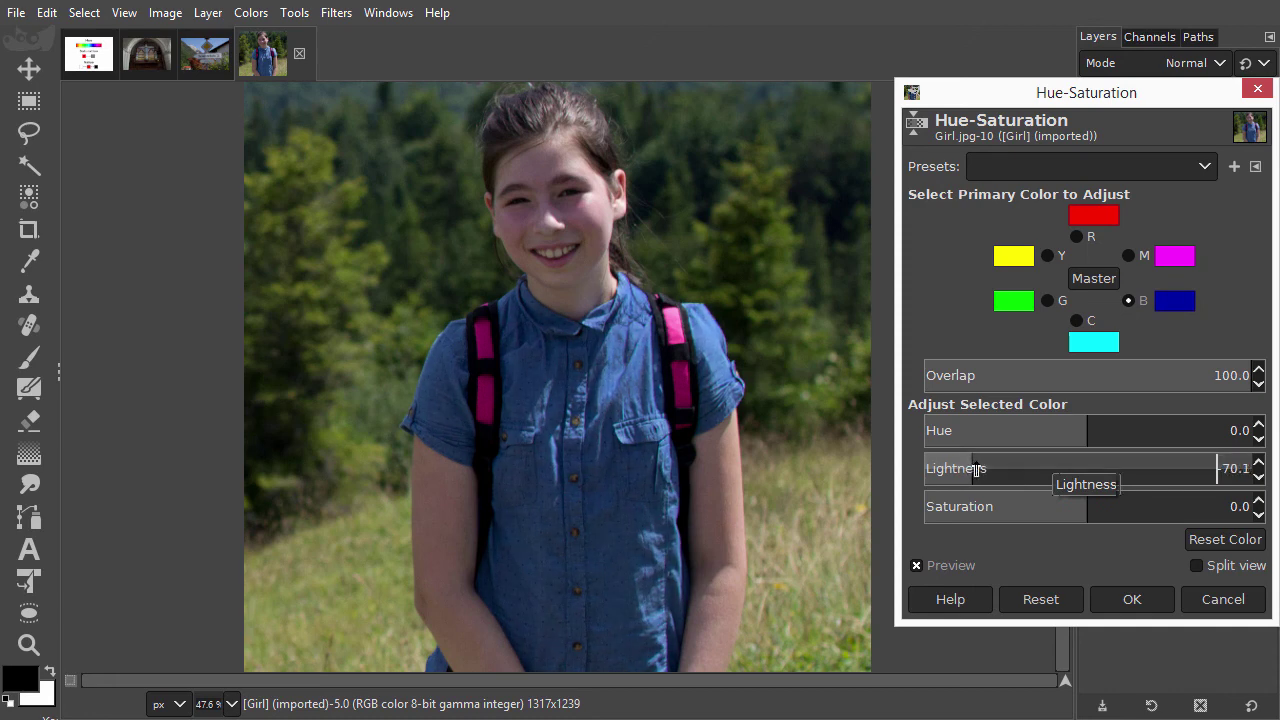
Set the blue tones' saturation to -40.9 and hue to 93.3, making the shirt purple.
left_click_drag(1075, 503, 1020, 504)
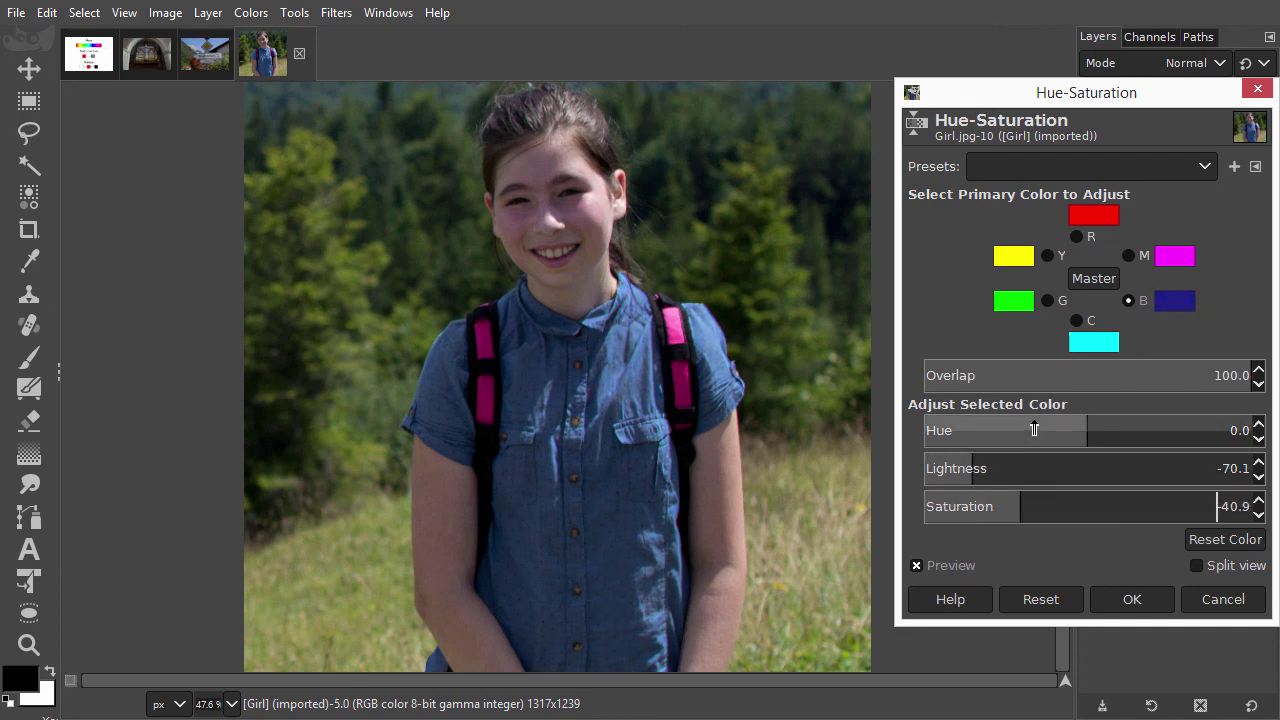
left_click_drag(960, 430, 922, 428)
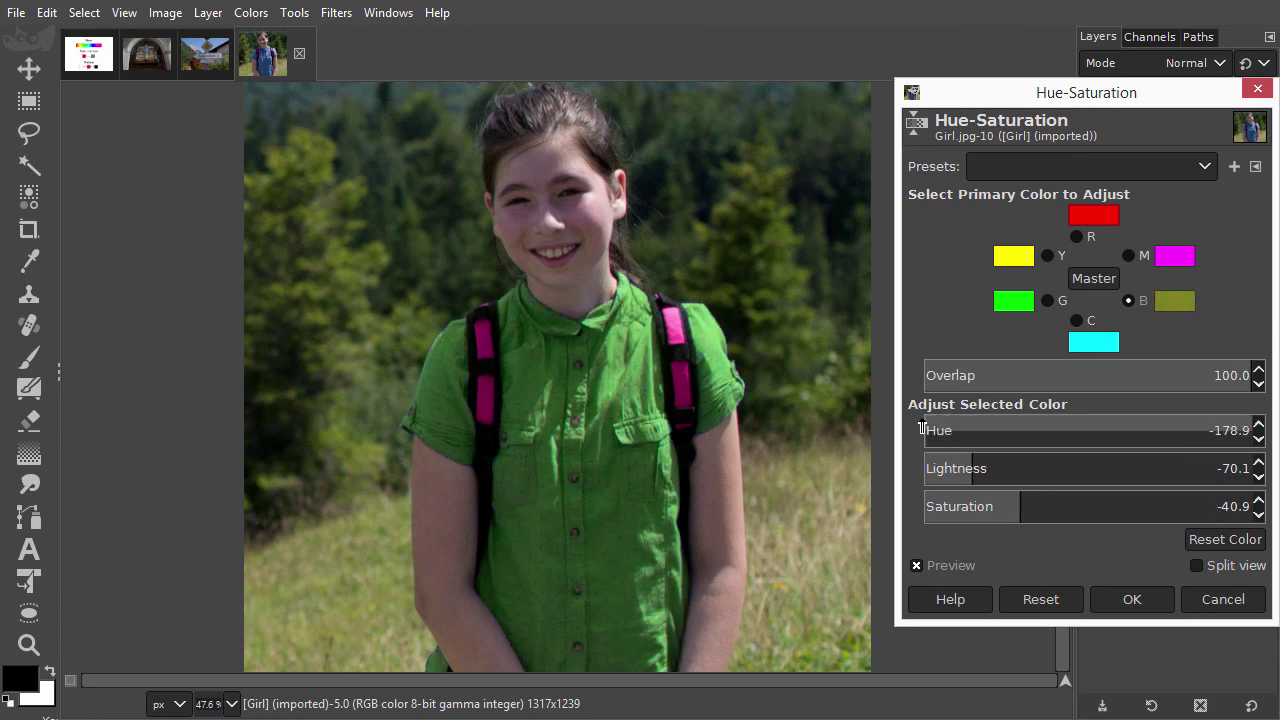
left_click(960, 430)
left_click(1004, 430)
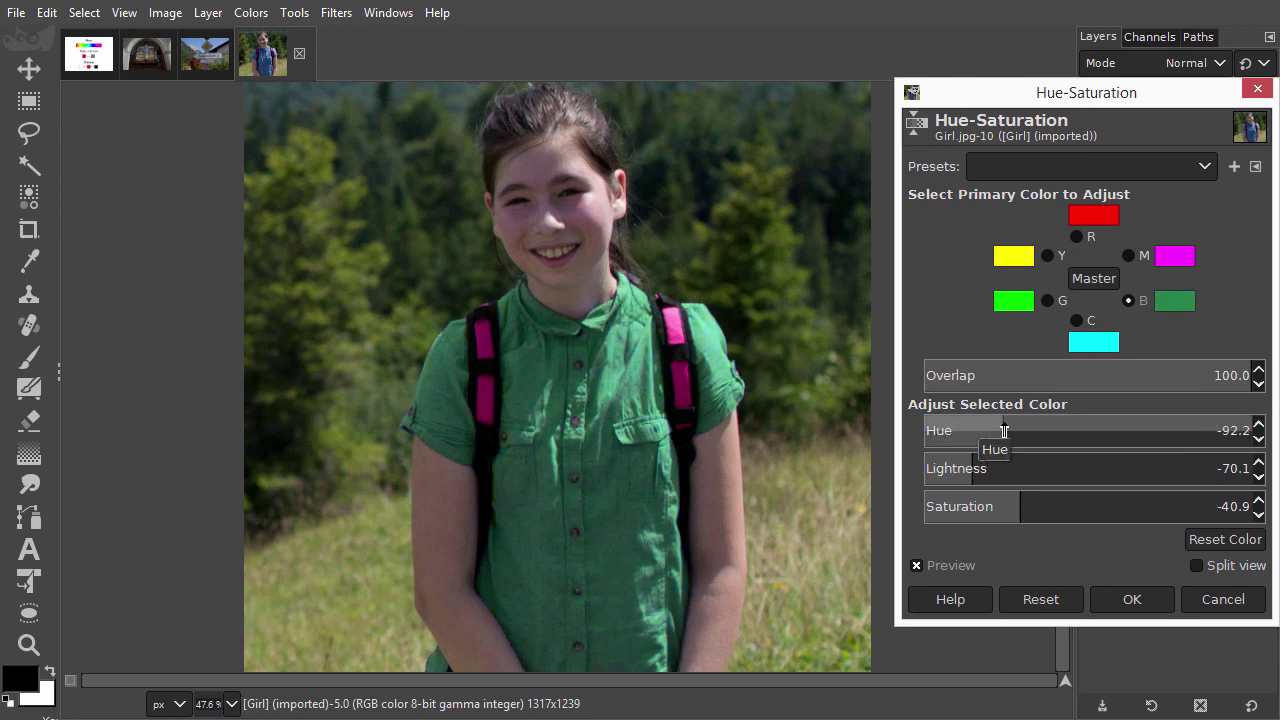
left_click_drag(1004, 430, 1173, 430)
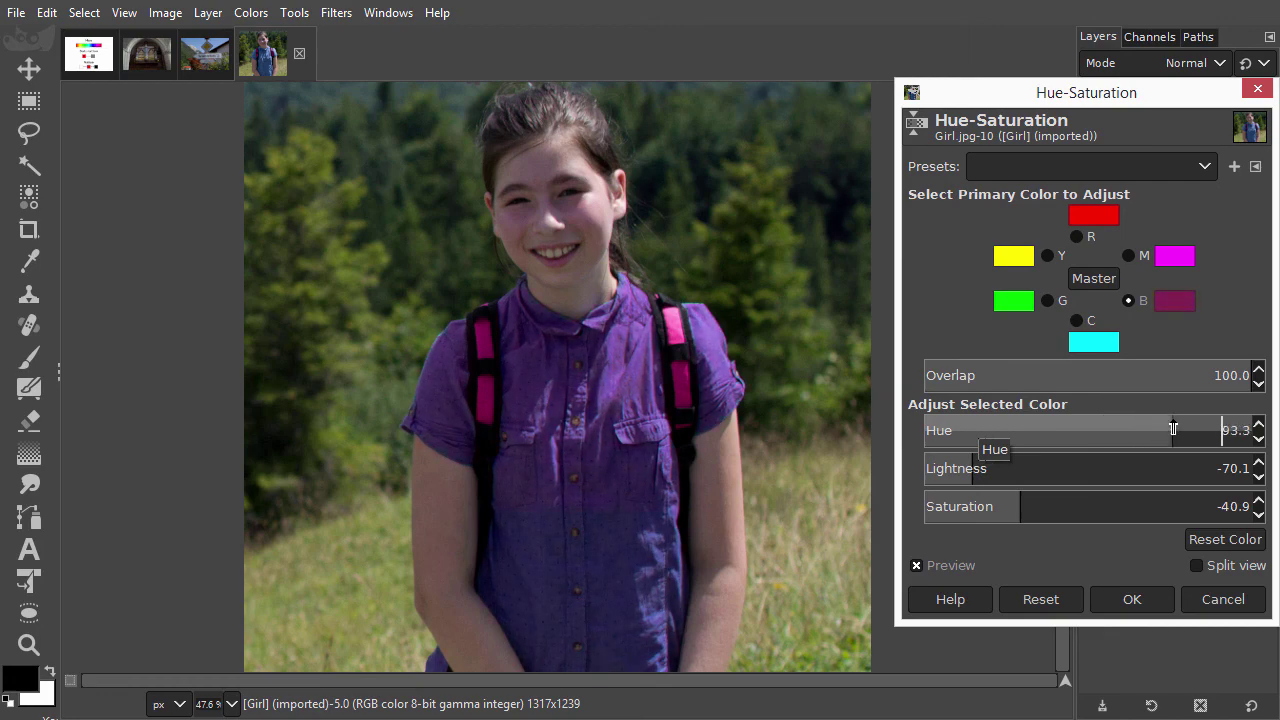